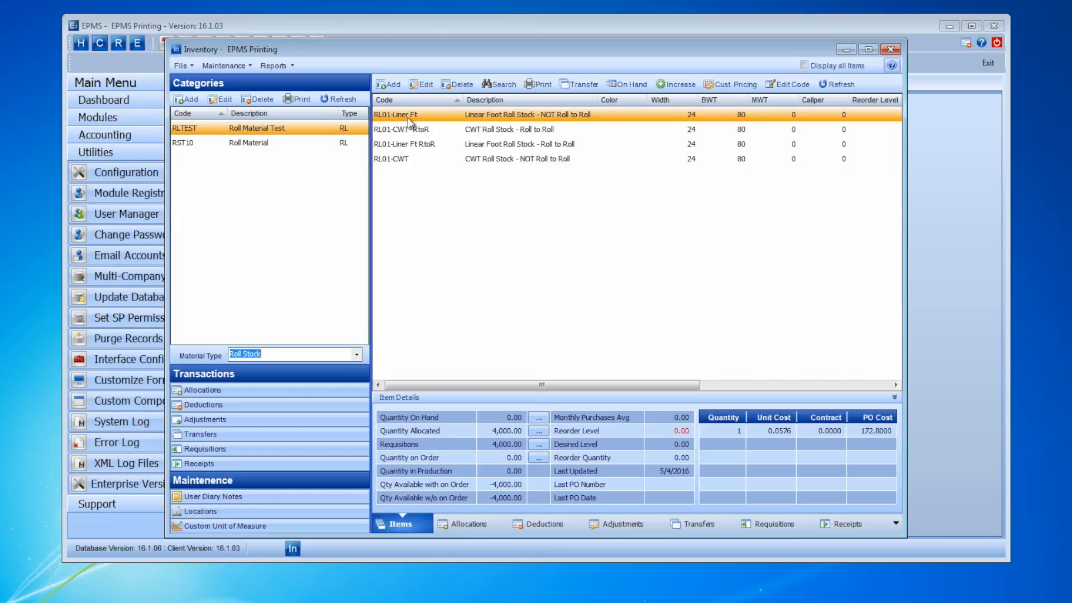
Compare the item details of the linear foot and CWT roll stocks, both roll-to-roll and not roll-to-roll.
{"action": "left_click", "coordinate": [409, 144]}
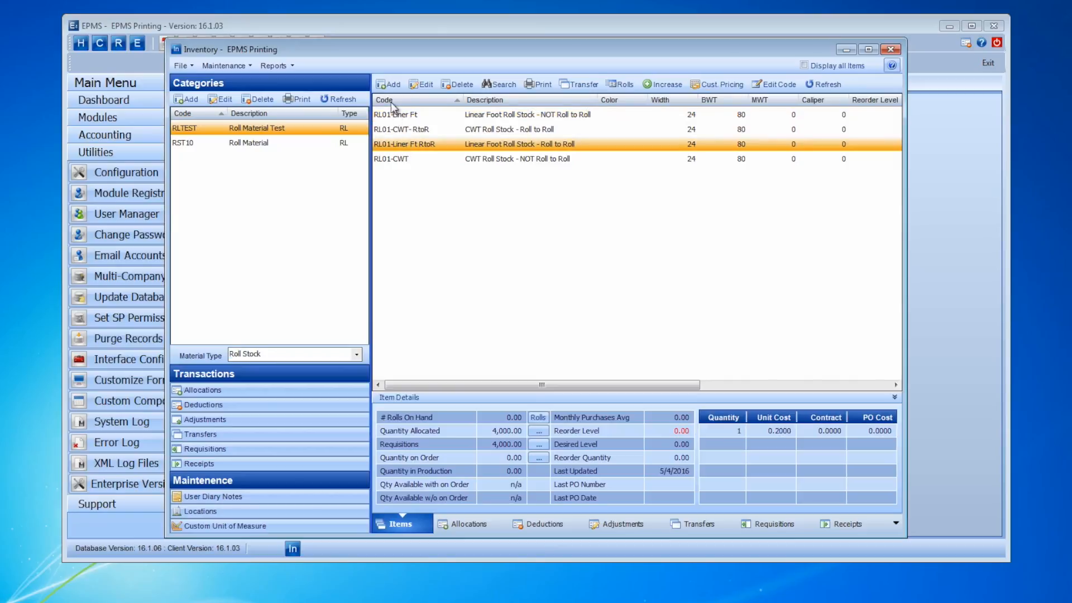
{"action": "left_click", "coordinate": [395, 115]}
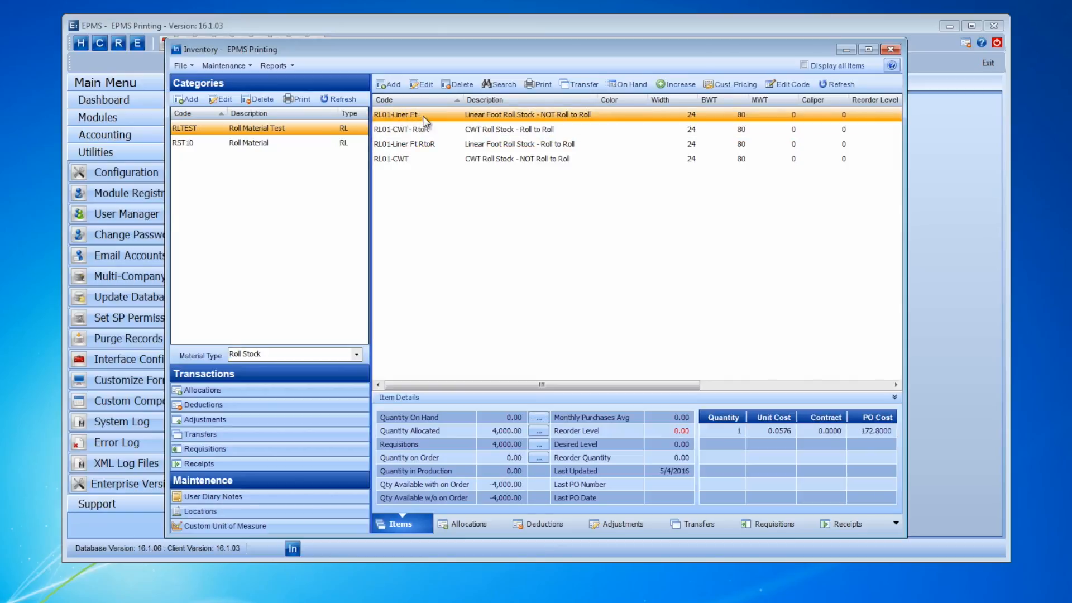
{"action": "left_click", "coordinate": [428, 148]}
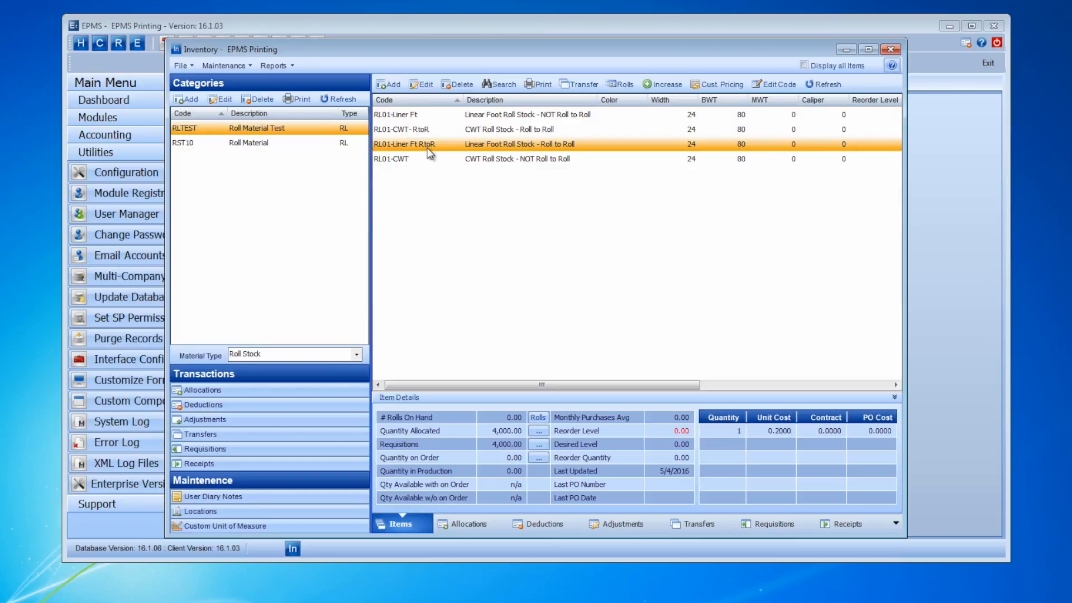
{"action": "left_click", "coordinate": [401, 160]}
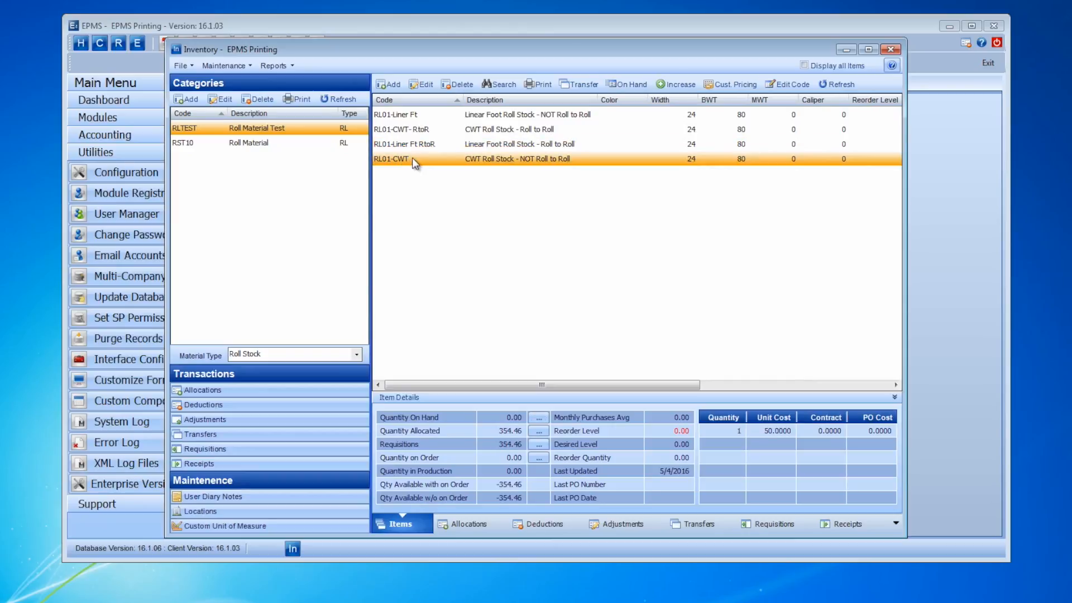
{"action": "left_click", "coordinate": [406, 131]}
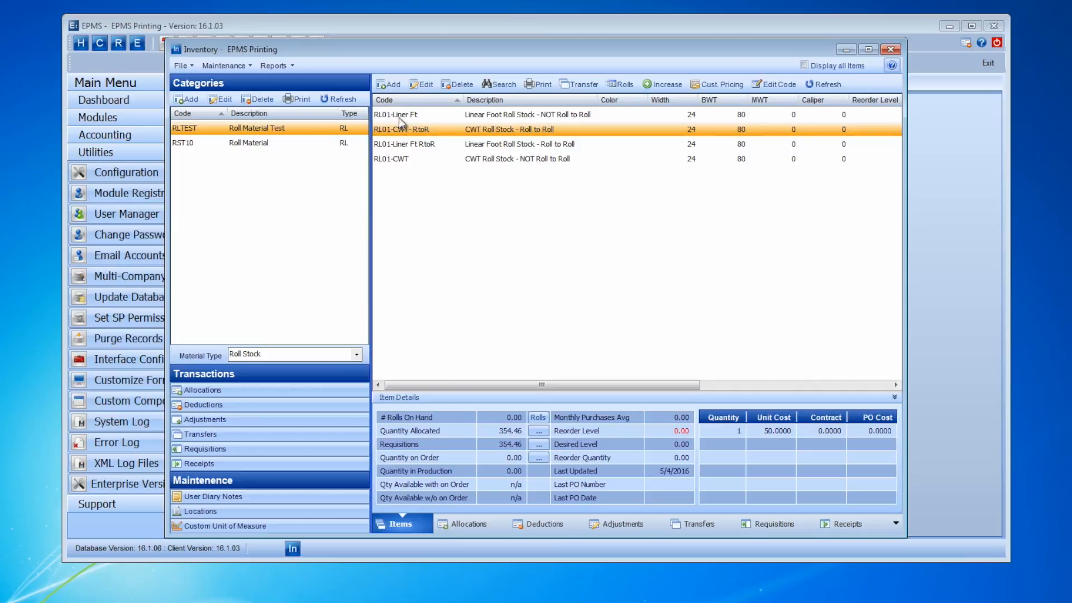
Open the RL01-Liner Ft roll material and review its purchasing unit, costing method and purchasing factor.
{"action": "double_click", "coordinate": [397, 115]}
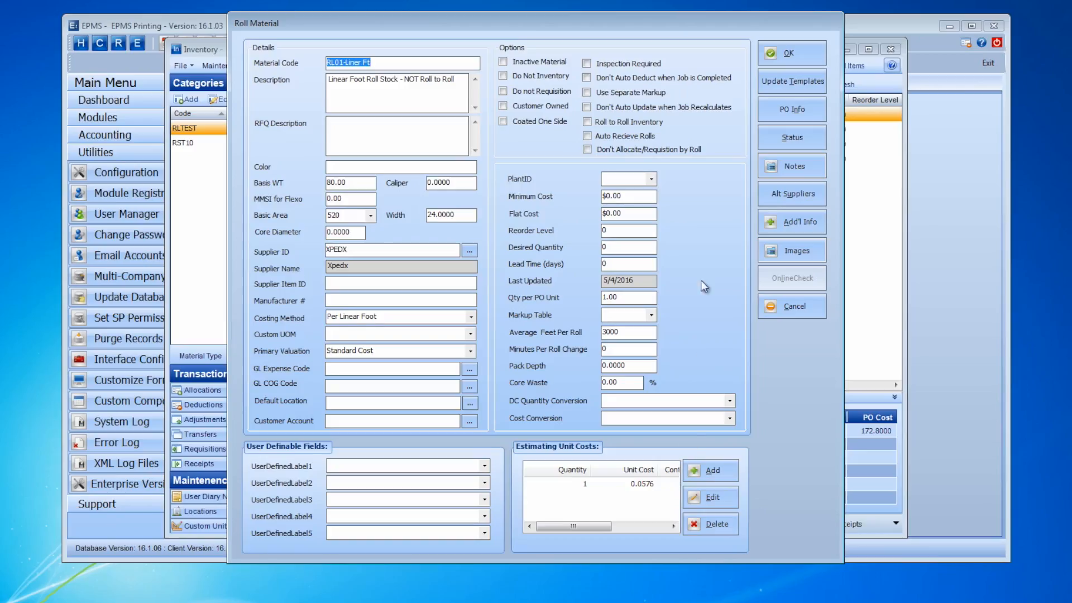
{"action": "left_click", "coordinate": [783, 109]}
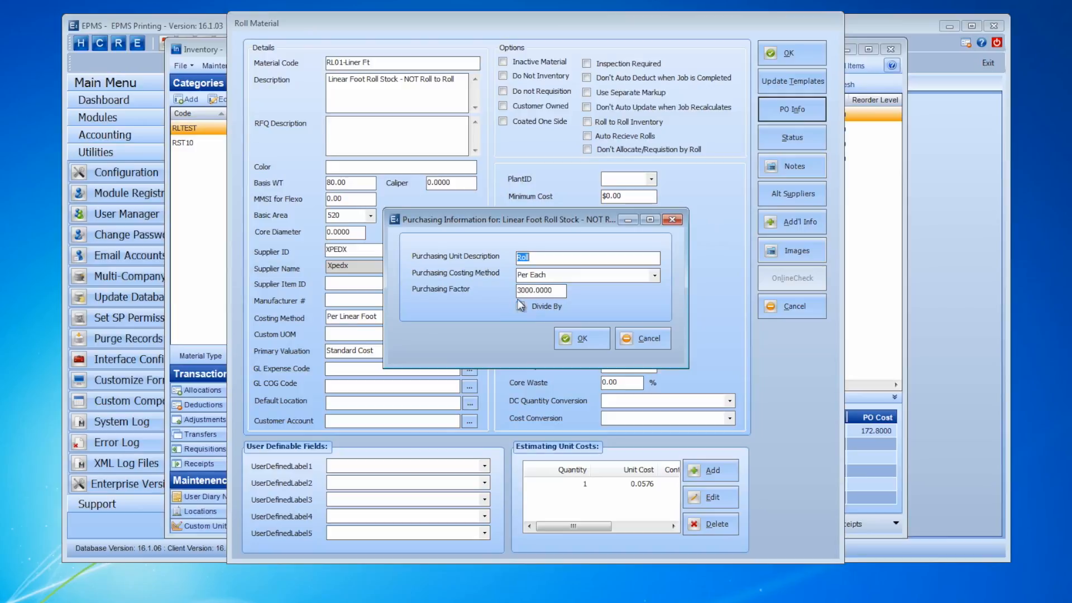
{"action": "double_click", "coordinate": [556, 291]}
{"action": "left_click", "coordinate": [647, 339]}
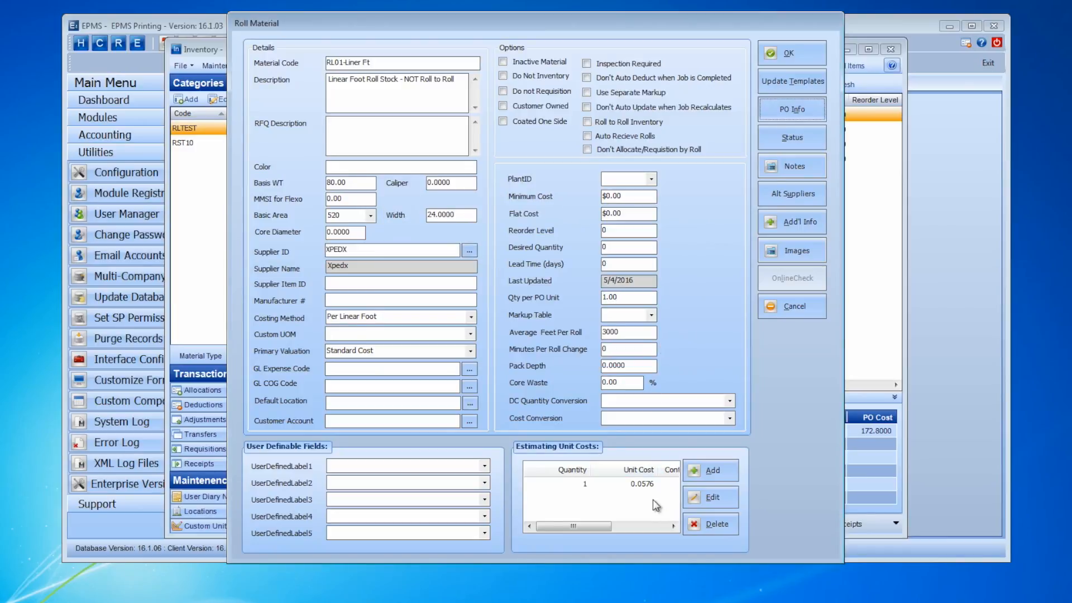
Review the estimating unit cost and PO unit cost of RL01-Liner Ft, and close the material without saving.
{"action": "left_click", "coordinate": [642, 484]}
{"action": "left_click", "coordinate": [709, 497]}
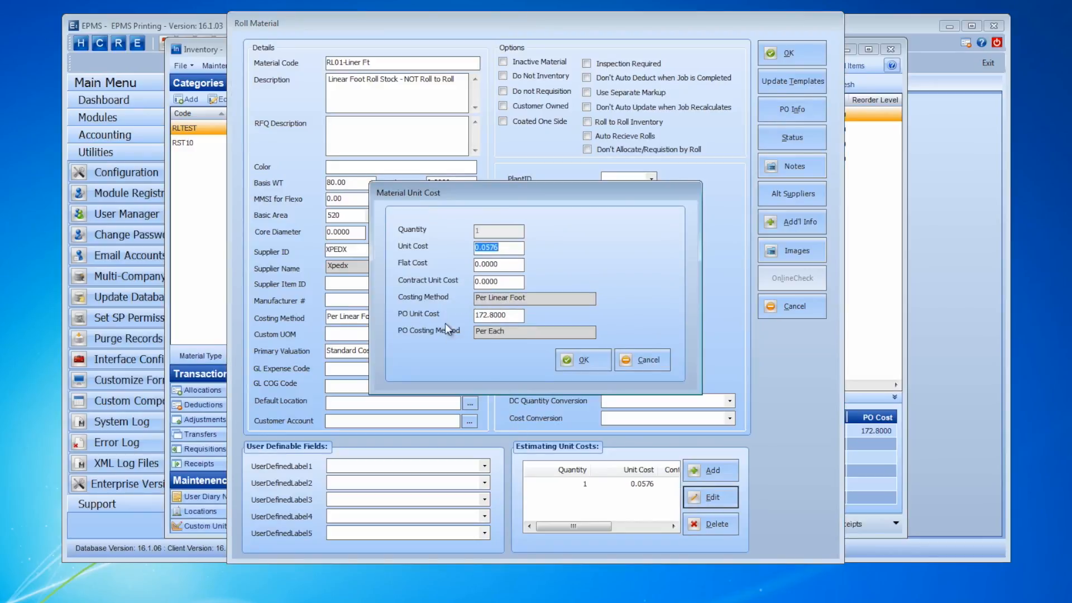
{"action": "left_click", "coordinate": [643, 359]}
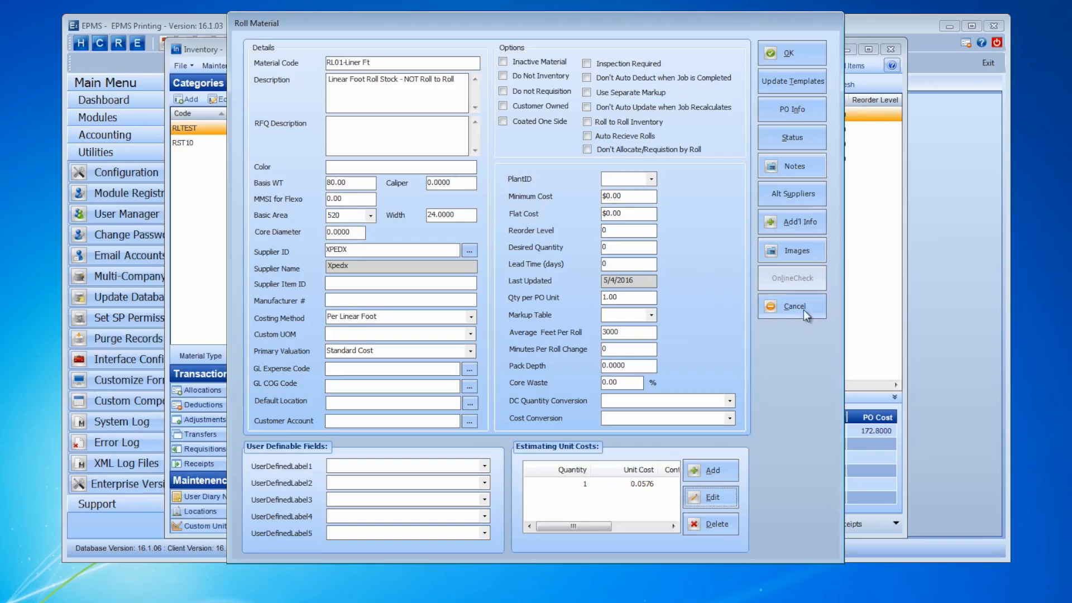
{"action": "left_click", "coordinate": [800, 307]}
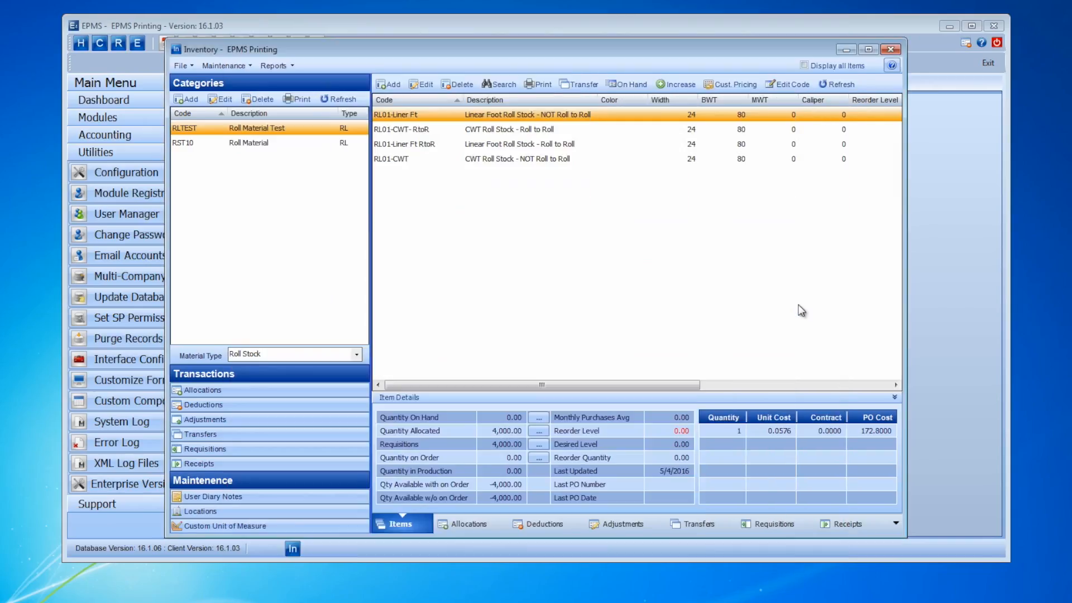
Set the cost conversion of the RL01-Liner Ft RtoR roll material to MSI and save the material.
{"action": "left_click", "coordinate": [391, 146]}
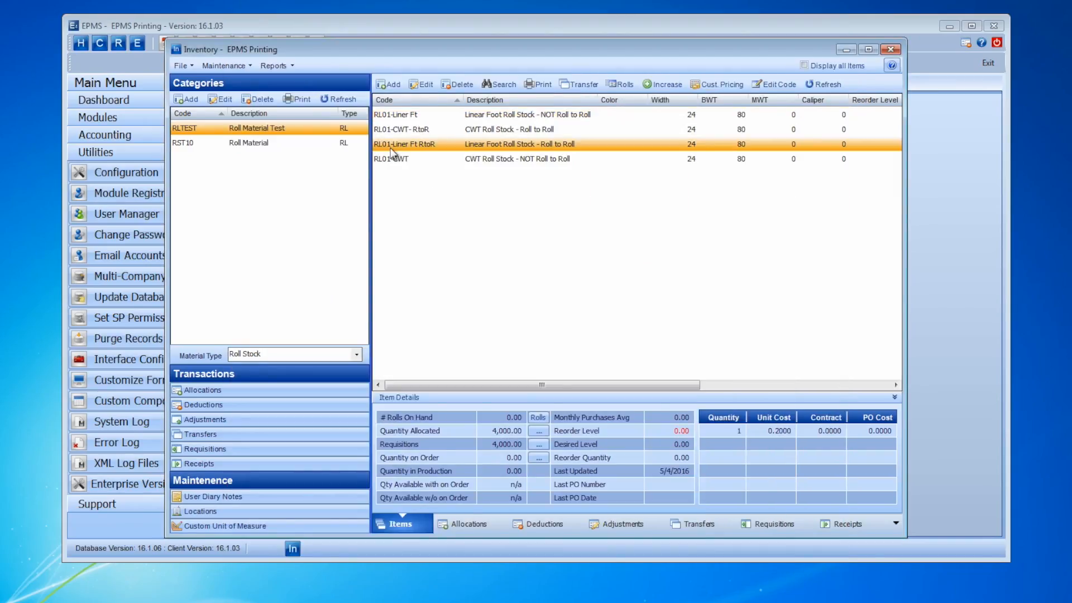
{"action": "left_click", "coordinate": [423, 84]}
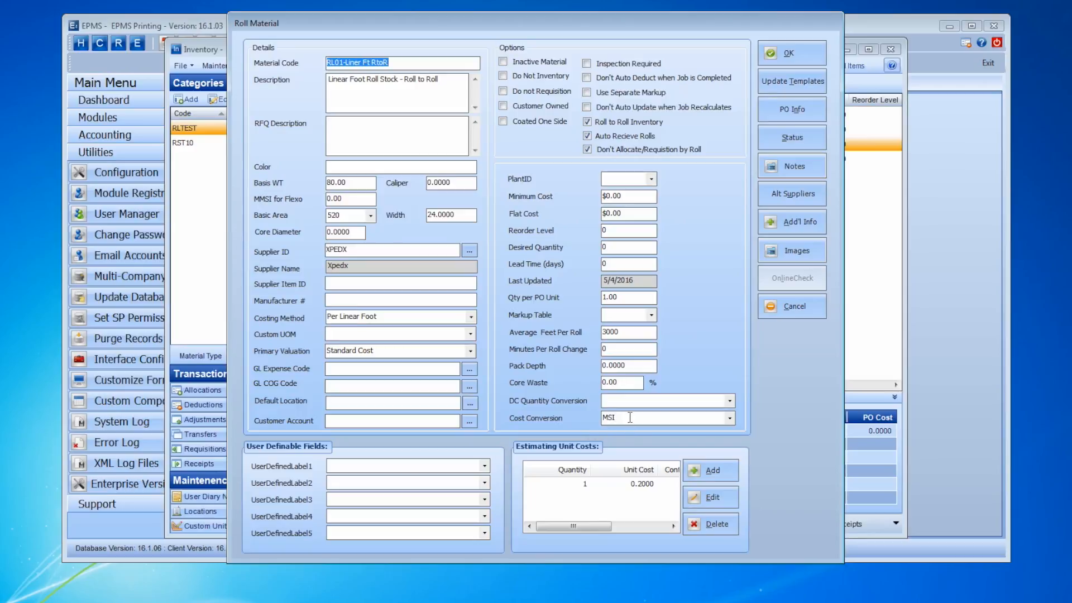
{"action": "left_click", "coordinate": [733, 418]}
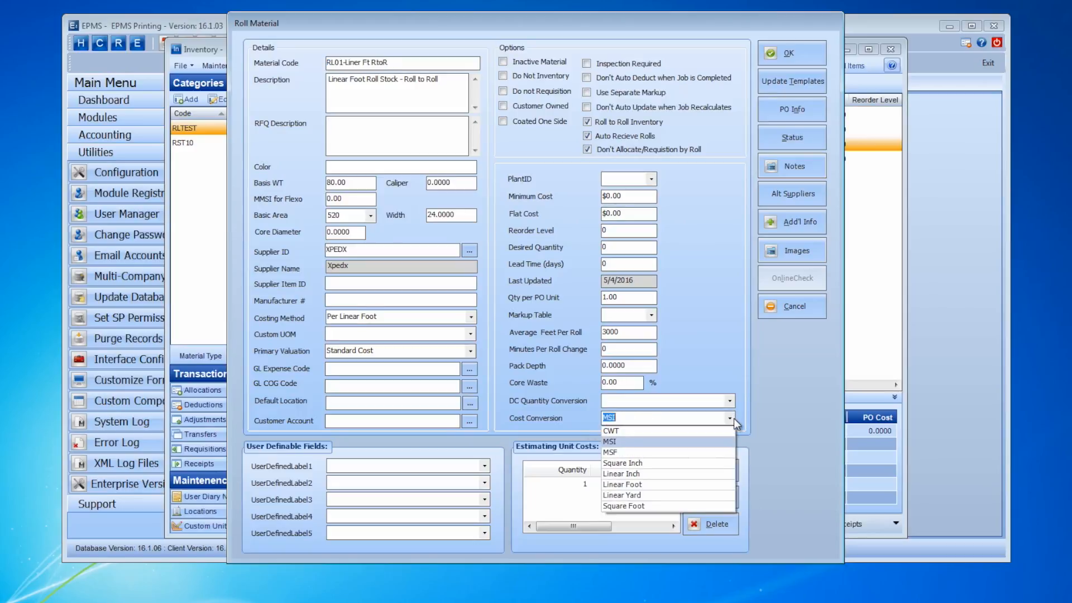
{"action": "left_click", "coordinate": [623, 441]}
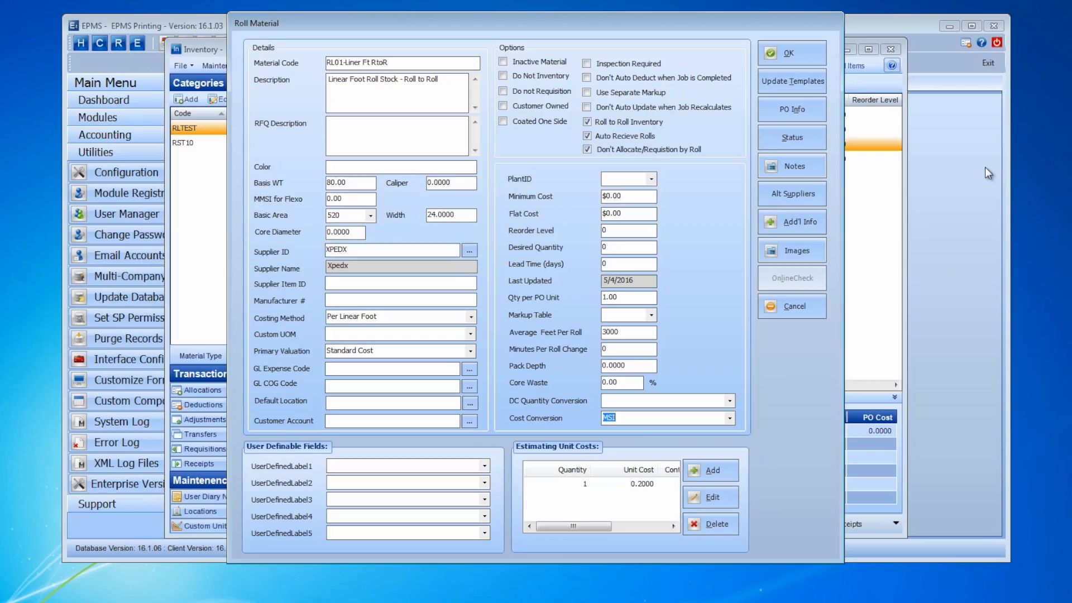
{"action": "left_click", "coordinate": [805, 54]}
{"action": "left_click", "coordinate": [588, 344]}
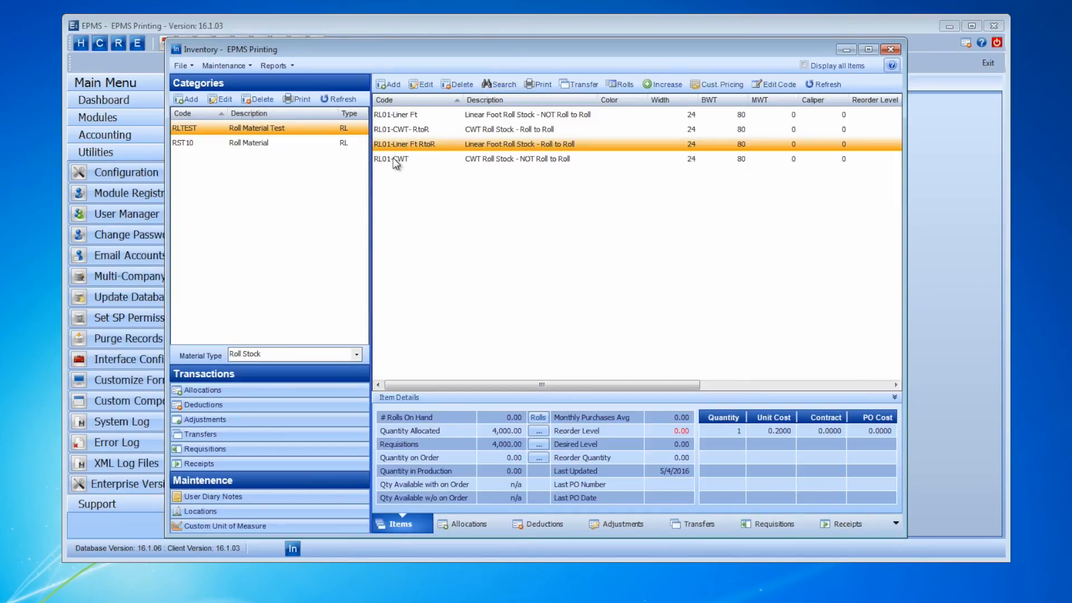
Review the unit cost and purchasing information of the RL01-CWT roll material, and close it without saving.
{"action": "left_click", "coordinate": [395, 160]}
{"action": "left_click", "coordinate": [423, 84]}
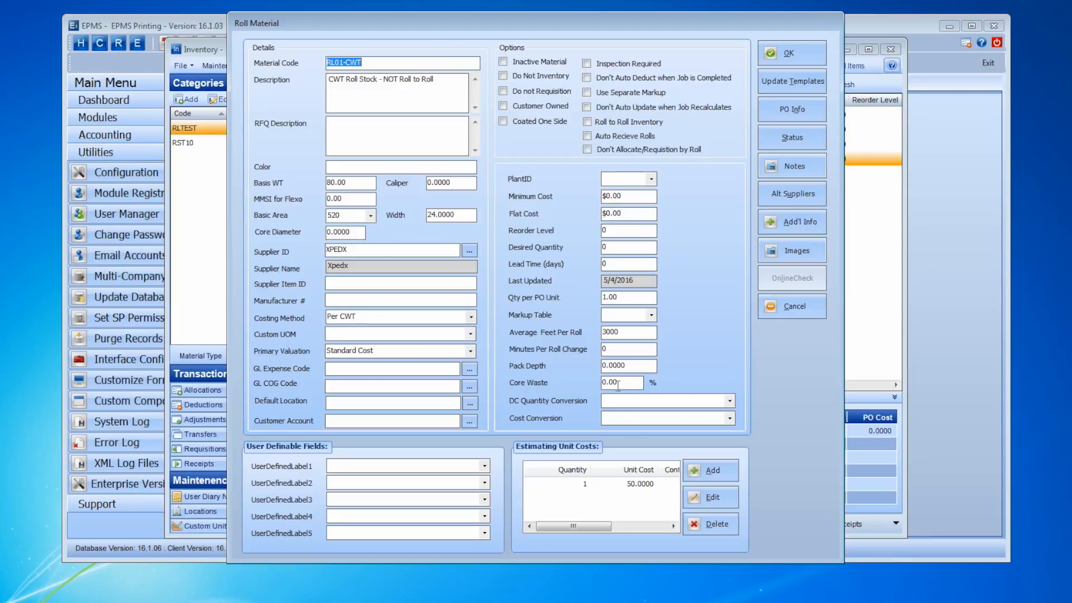
{"action": "left_click", "coordinate": [640, 483]}
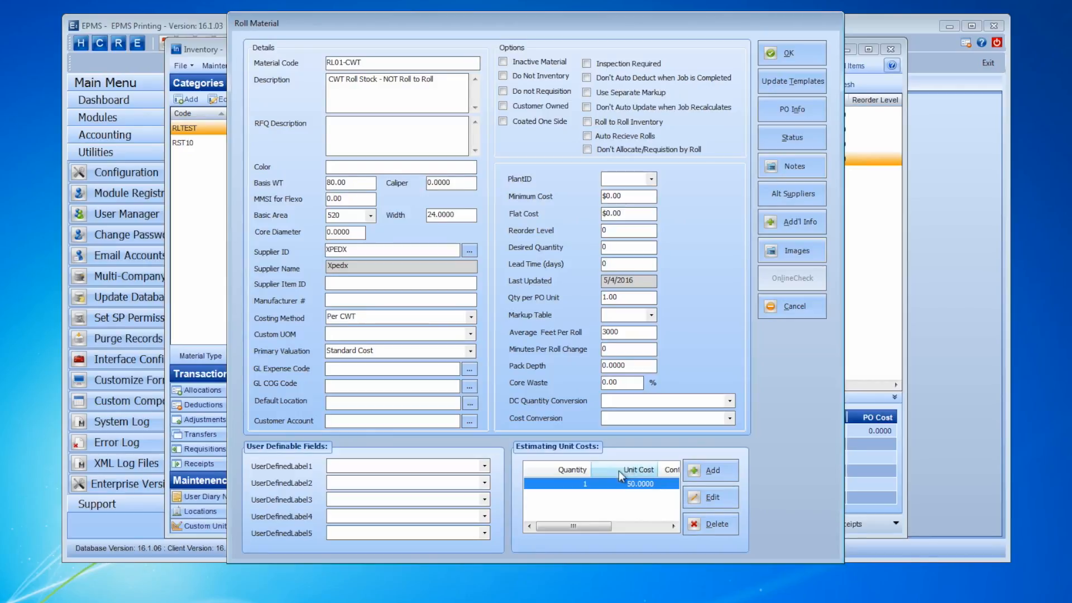
{"action": "left_click", "coordinate": [796, 113]}
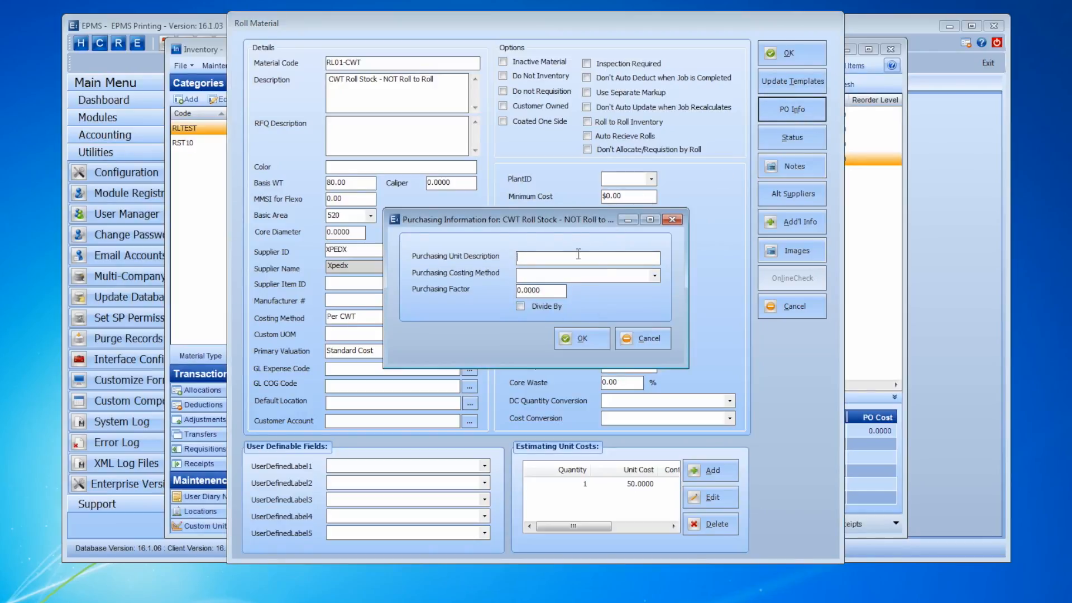
{"action": "left_click", "coordinate": [657, 338]}
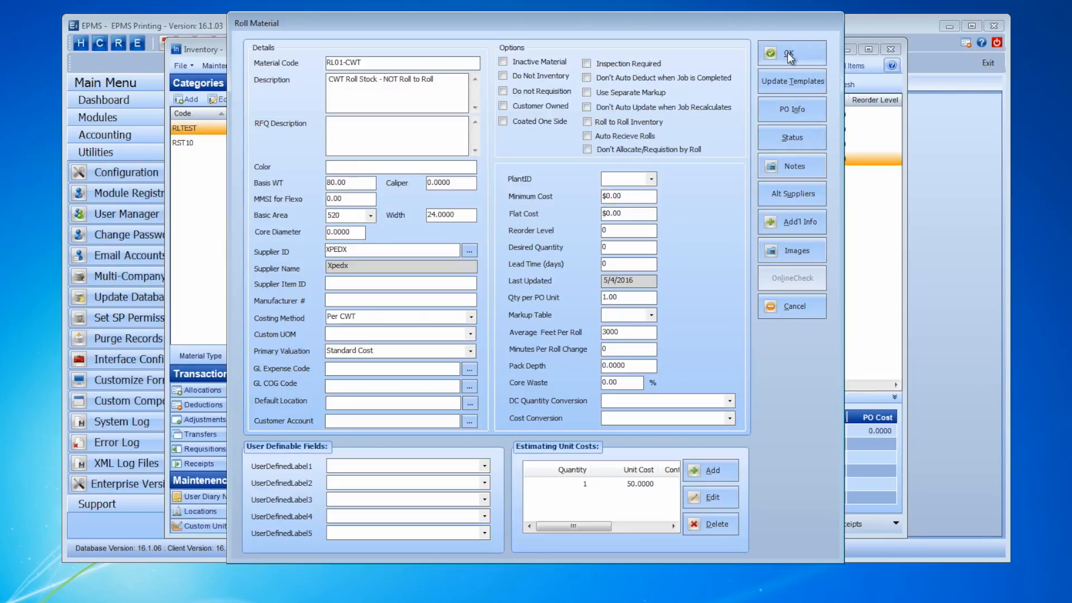
{"action": "left_click", "coordinate": [791, 315]}
Review the roll-to-roll options of the RL01-CWT- RtoR material, and close it without saving along with the Inventory module.
{"action": "left_click", "coordinate": [401, 130]}
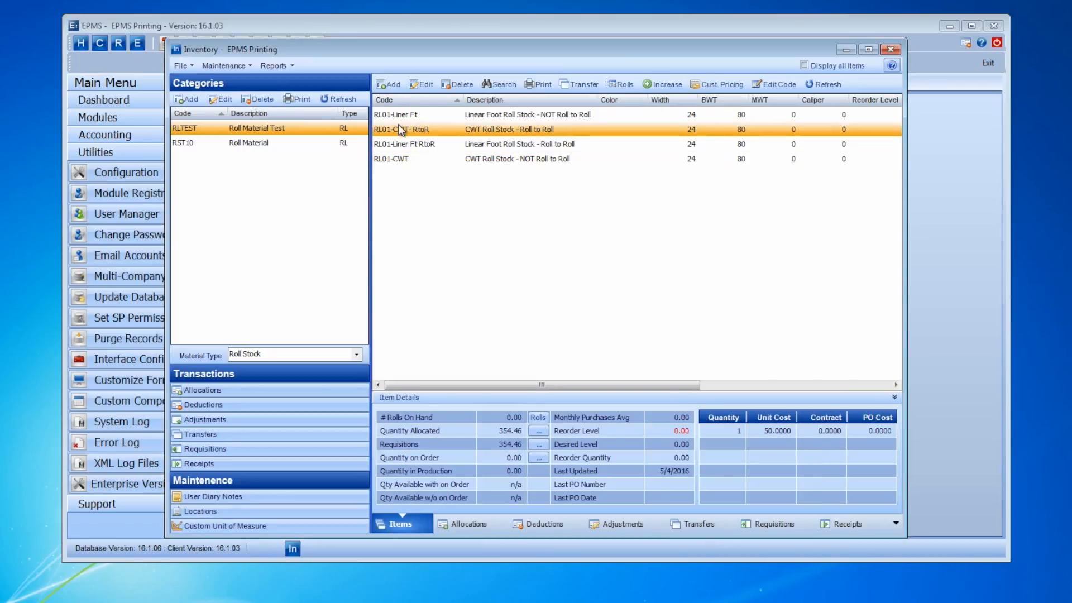
{"action": "left_click", "coordinate": [424, 85]}
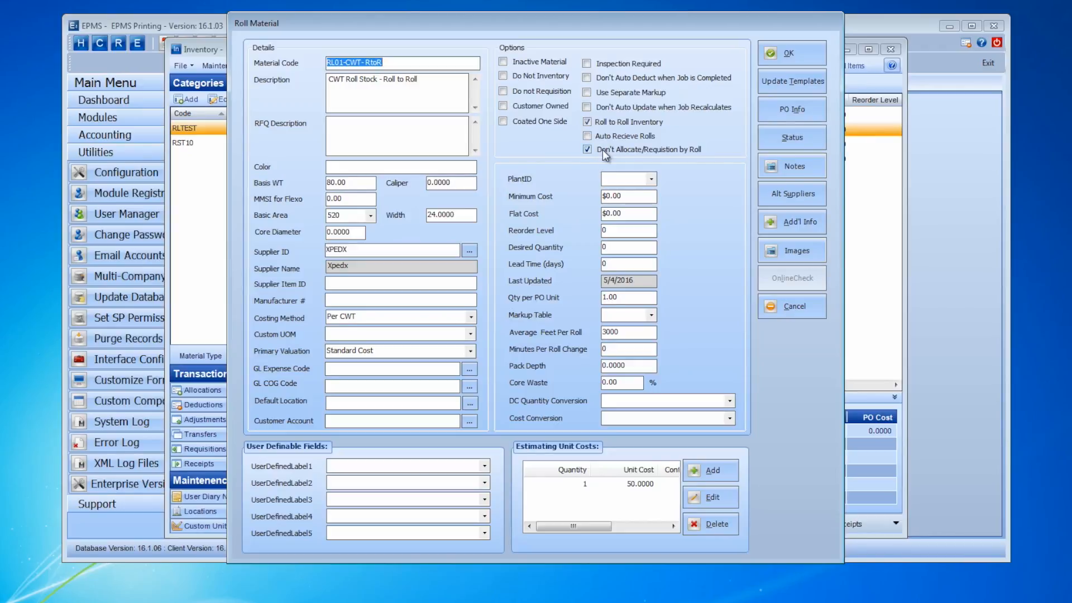
{"action": "left_click", "coordinate": [809, 307]}
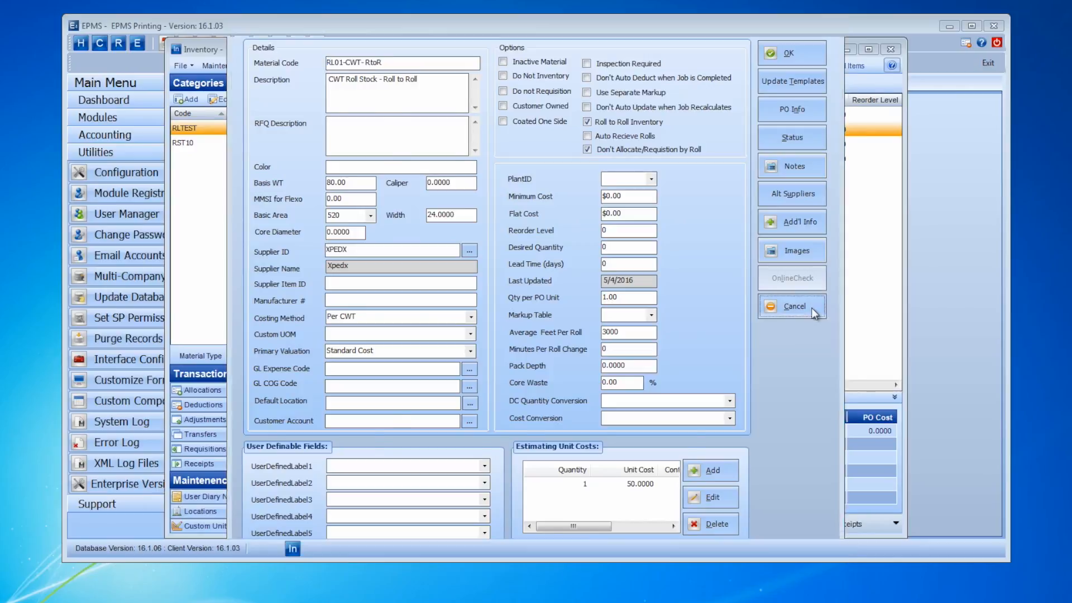
{"action": "left_click", "coordinate": [891, 49]}
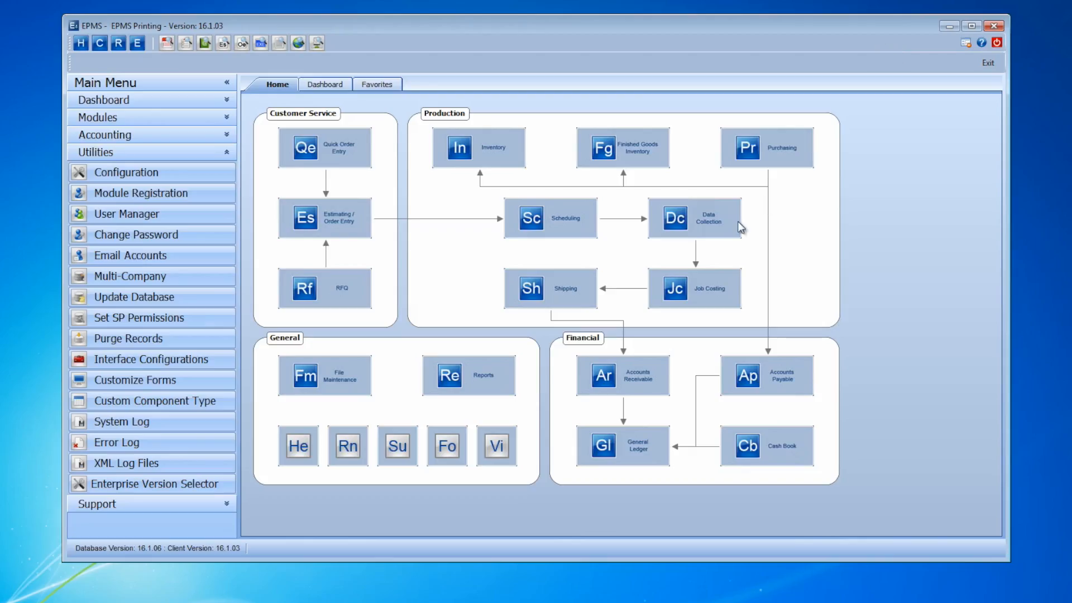
Open the Roll Test job in Estimating/Order Entry and show the layout, ink and paper settings of its component.
{"action": "left_click", "coordinate": [329, 221]}
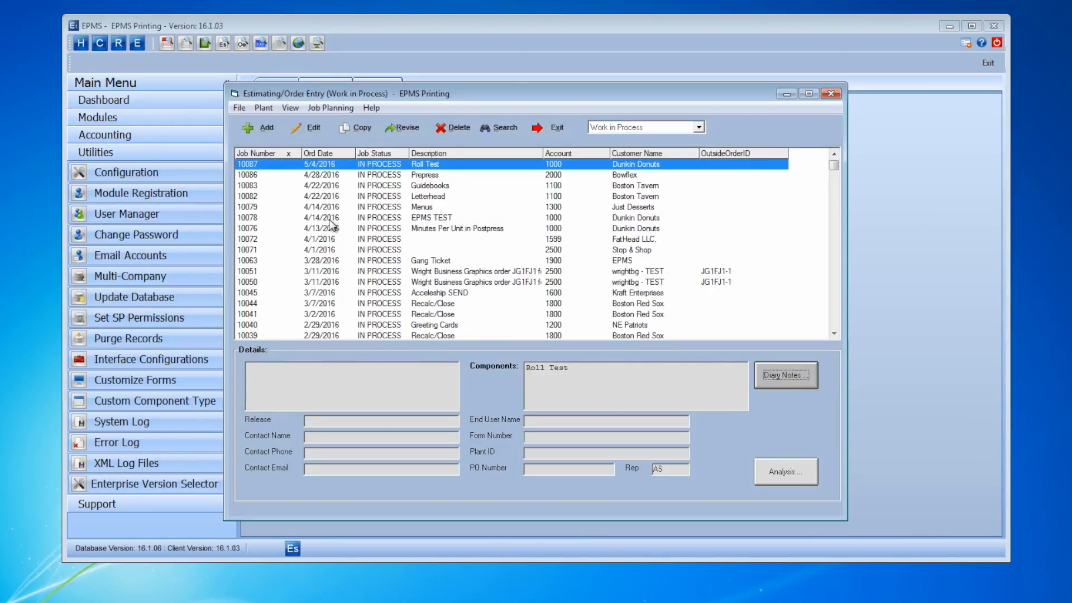
{"action": "left_click", "coordinate": [312, 129]}
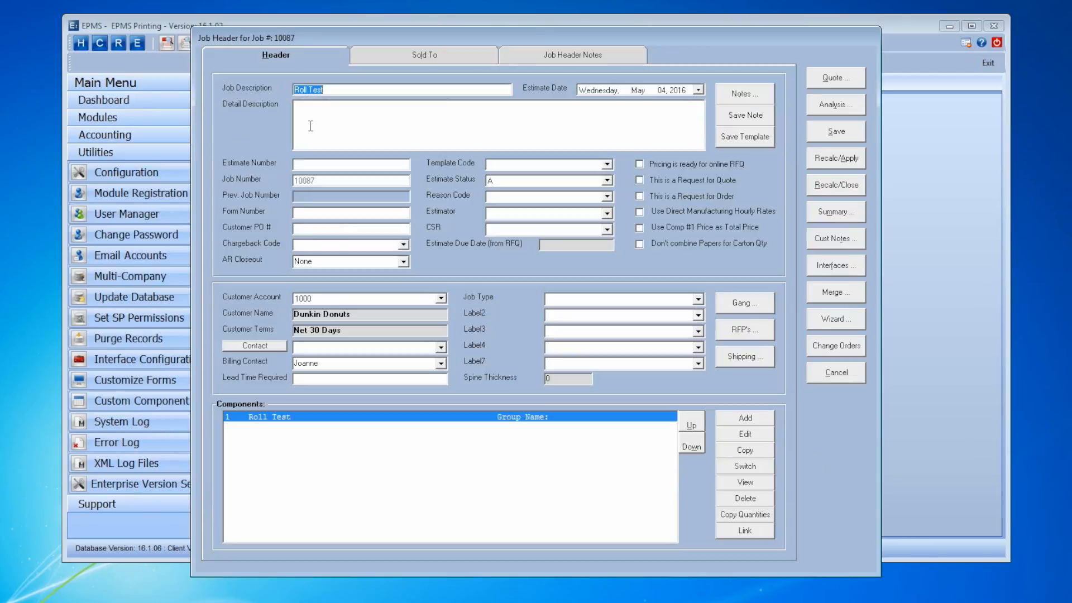
{"action": "left_click", "coordinate": [759, 432]}
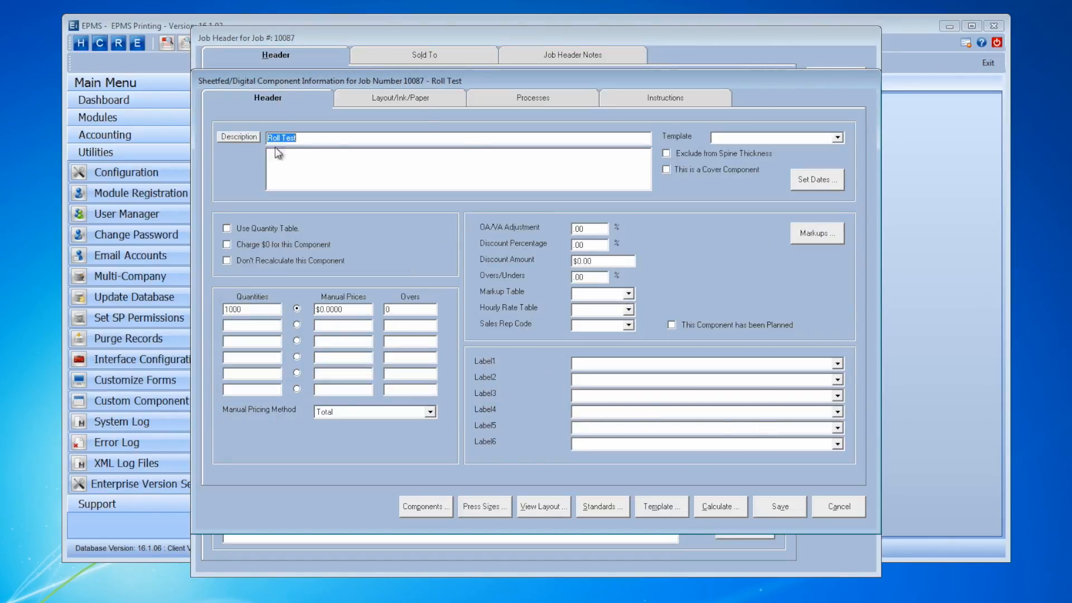
{"action": "left_click", "coordinate": [382, 99]}
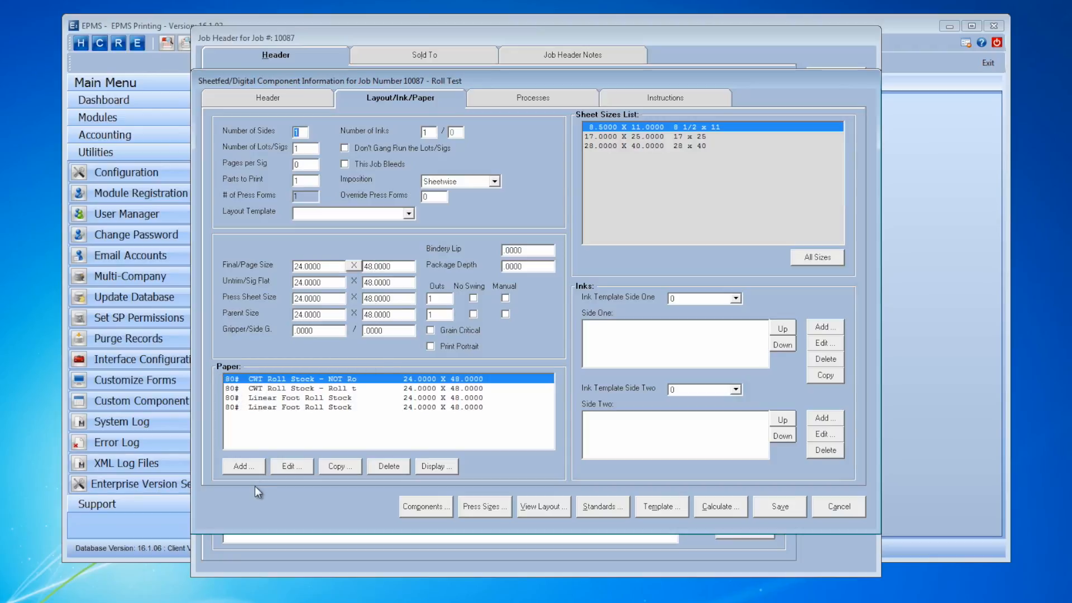
Review the costing method and unit cost of both CWT roll stock papers in the component, closing each without changes.
{"action": "left_click", "coordinate": [294, 468]}
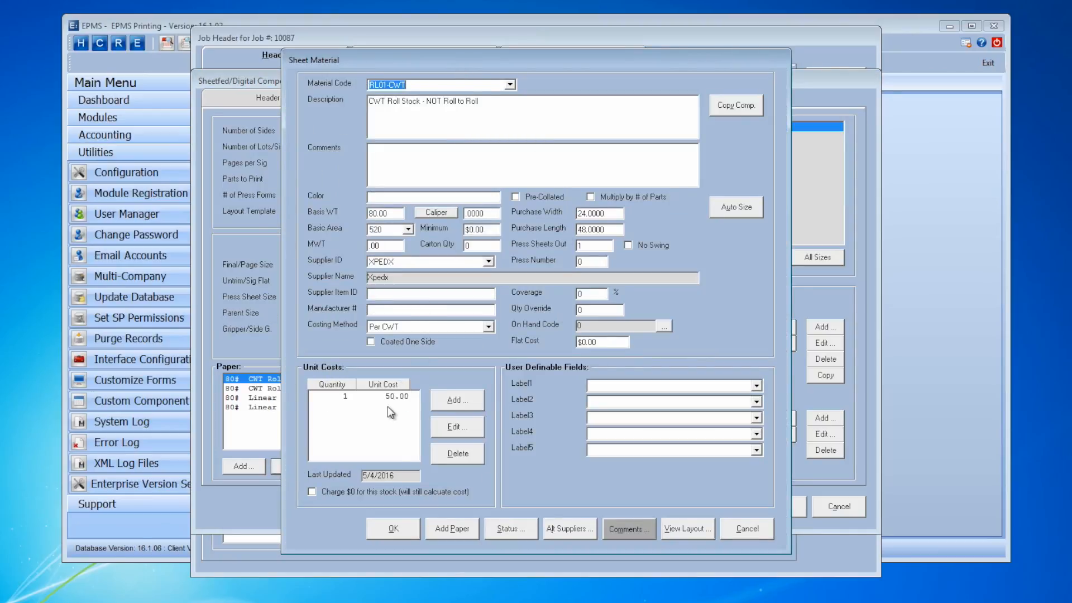
{"action": "left_click", "coordinate": [756, 527]}
{"action": "left_click", "coordinate": [329, 390]}
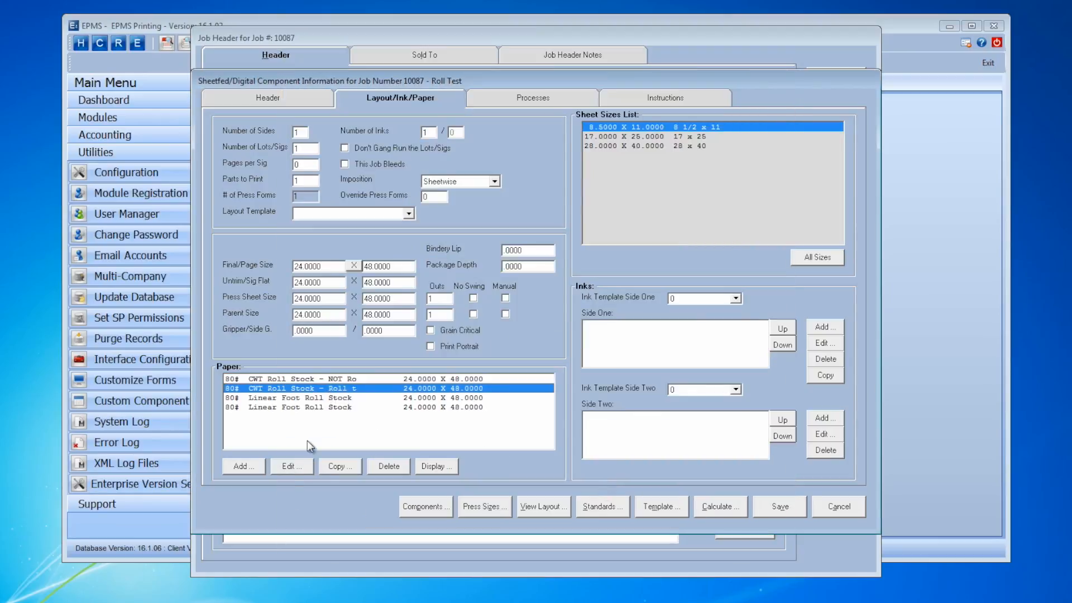
{"action": "left_click", "coordinate": [289, 466]}
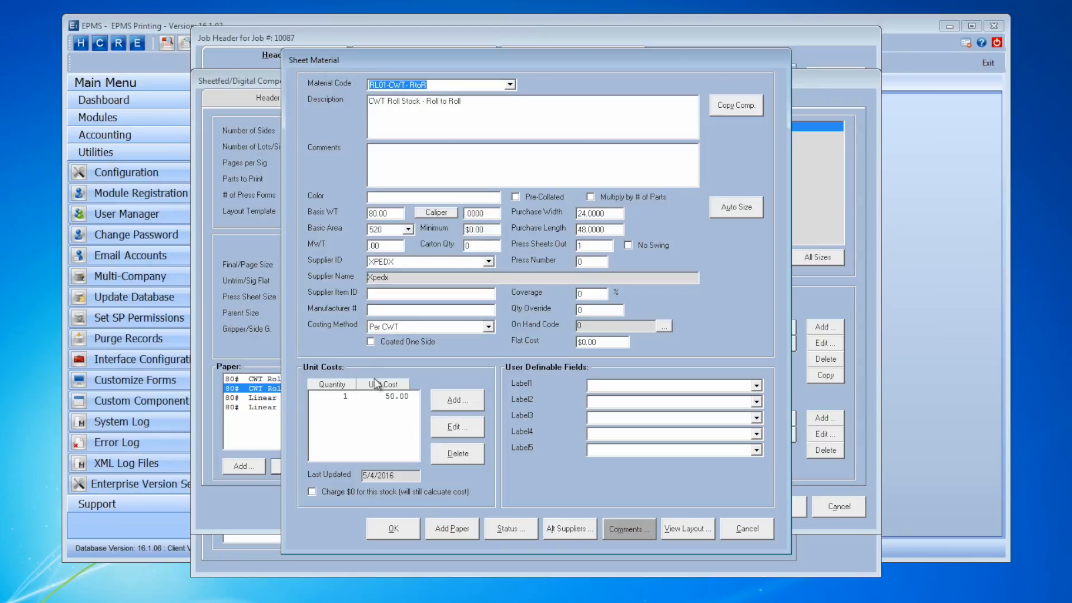
{"action": "left_click", "coordinate": [759, 537]}
Review the costing method and exact unit cost of the Linear Foot Roll Stock paper that is not roll-to-roll, and close its material details.
{"action": "left_click", "coordinate": [253, 398]}
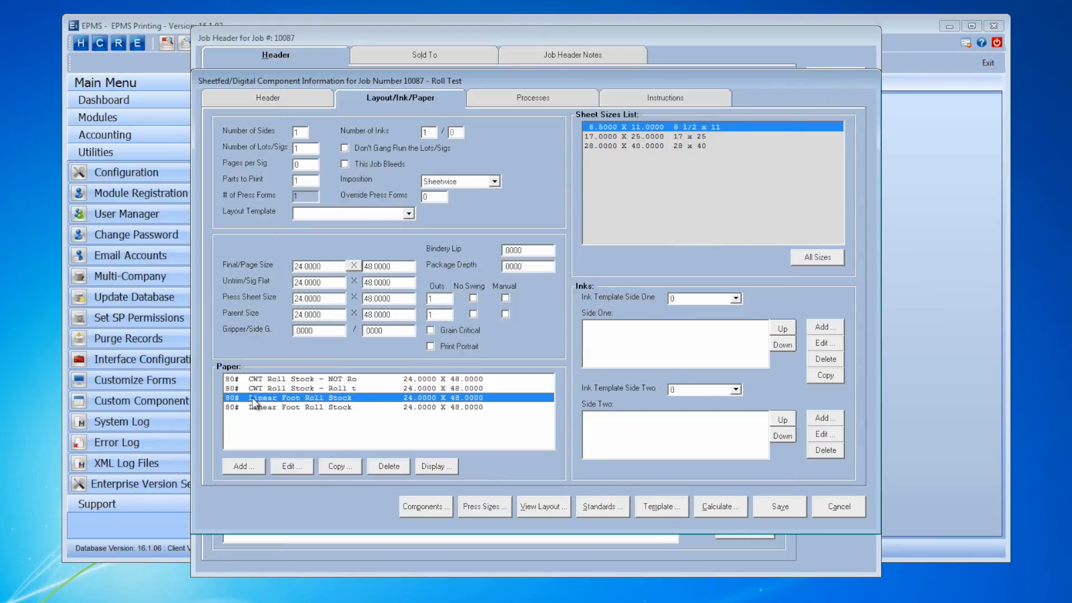
{"action": "left_click", "coordinate": [301, 464]}
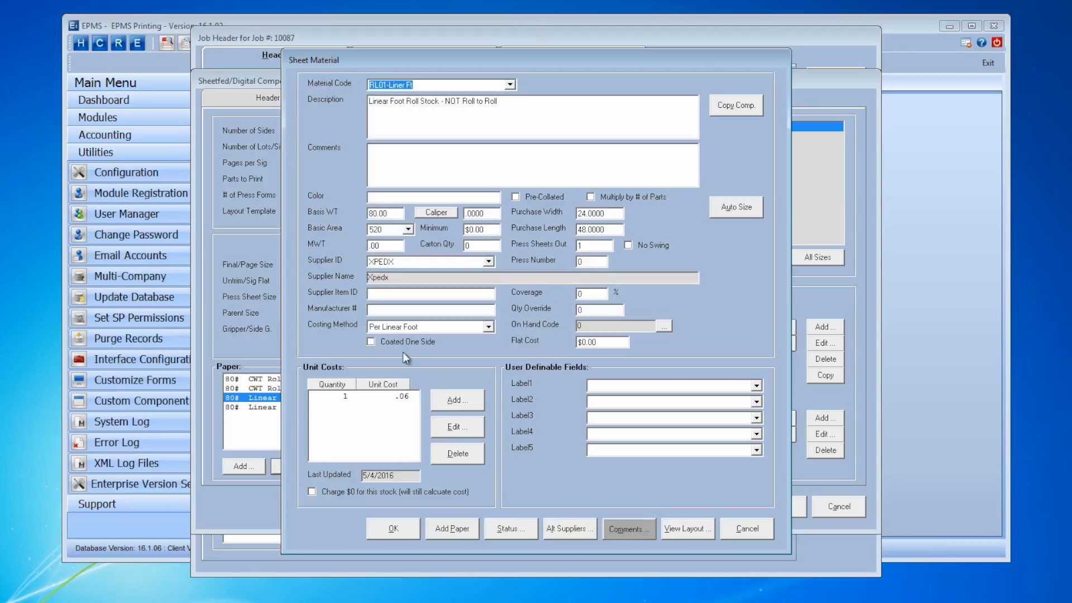
{"action": "left_click", "coordinate": [409, 396]}
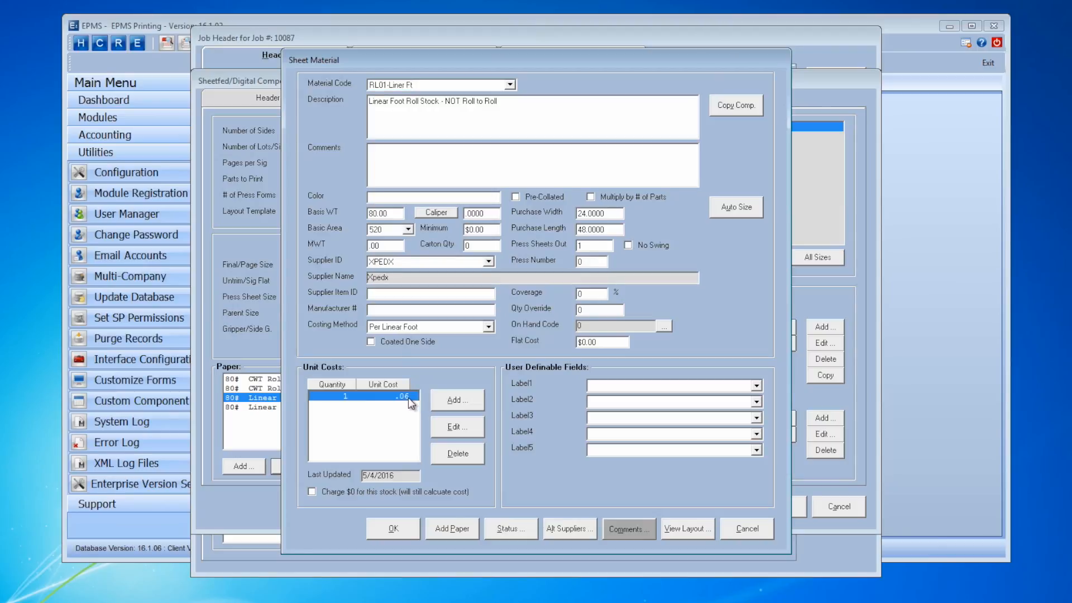
{"action": "left_click", "coordinate": [455, 428]}
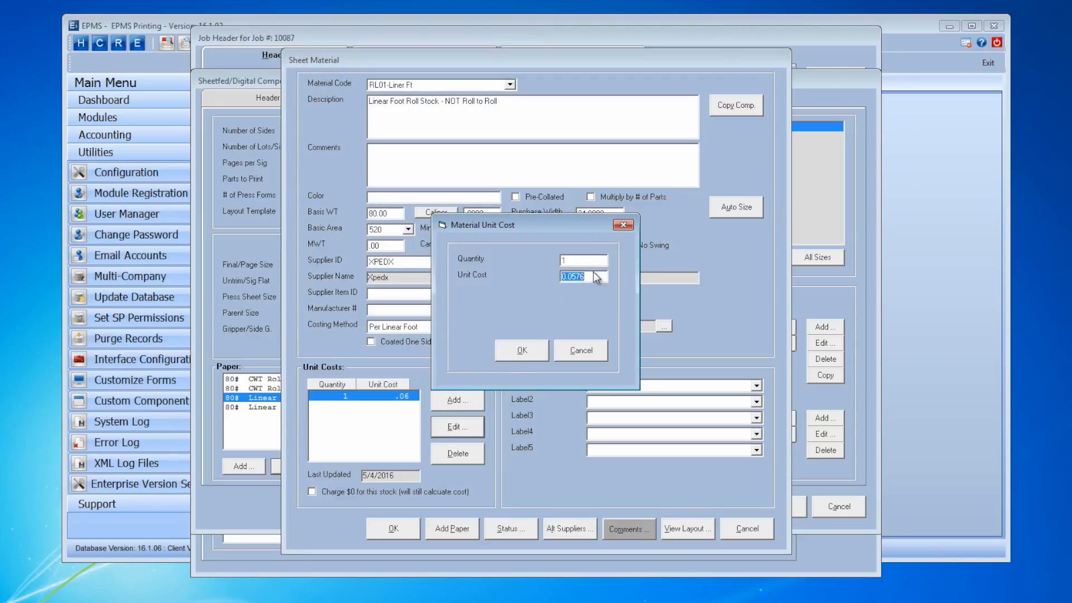
{"action": "left_click", "coordinate": [581, 352]}
{"action": "left_click", "coordinate": [373, 528]}
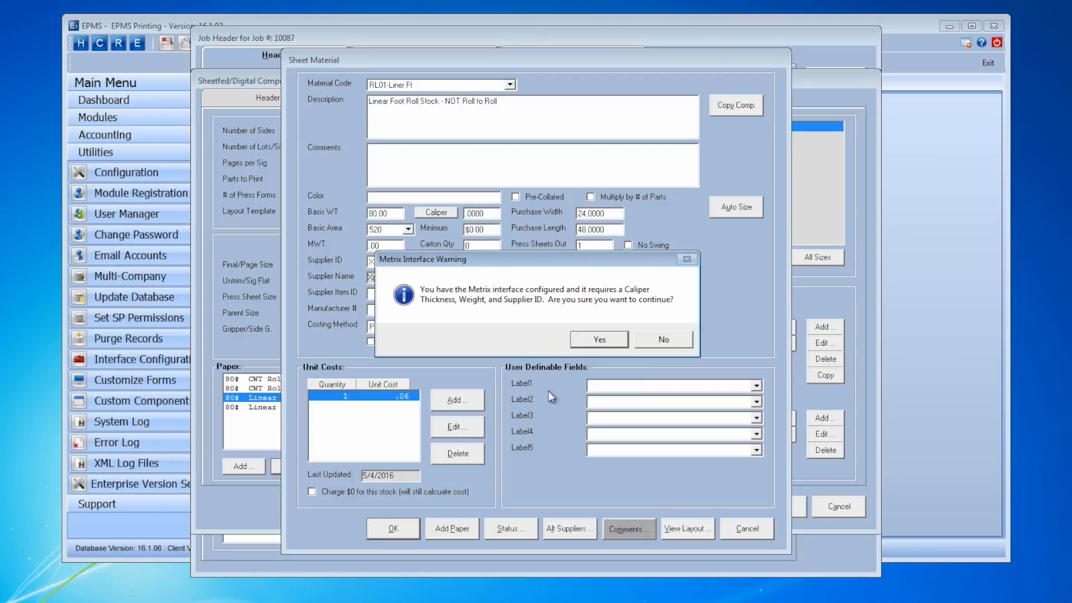
{"action": "left_click", "coordinate": [601, 339]}
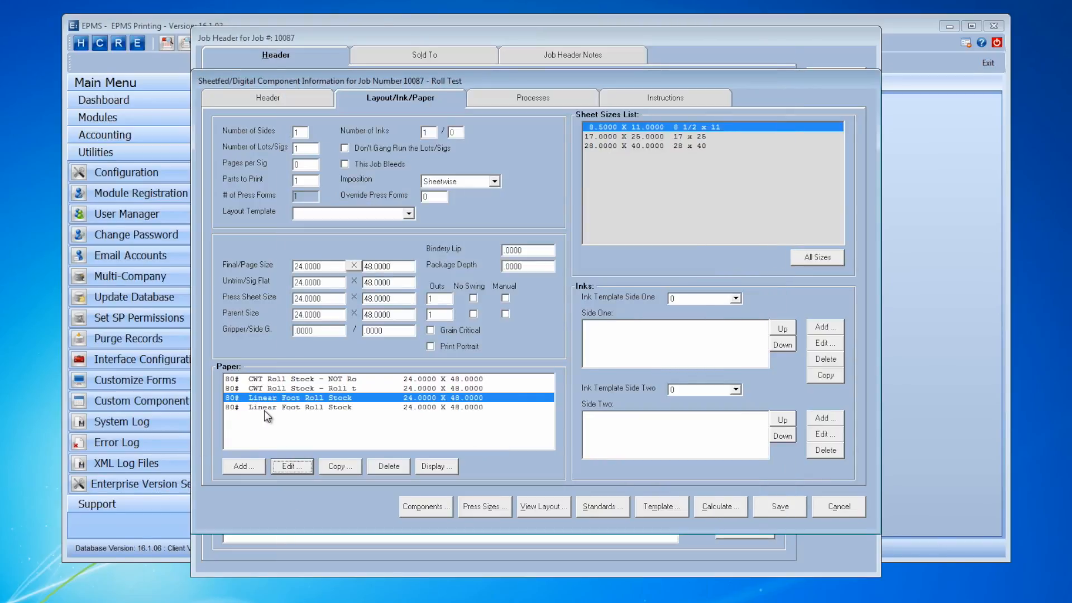
Review the costing method and unit cost of the roll-to-roll Linear Foot Roll Stock paper, and close it without saving.
{"action": "left_click", "coordinate": [264, 408]}
{"action": "left_click", "coordinate": [296, 465]}
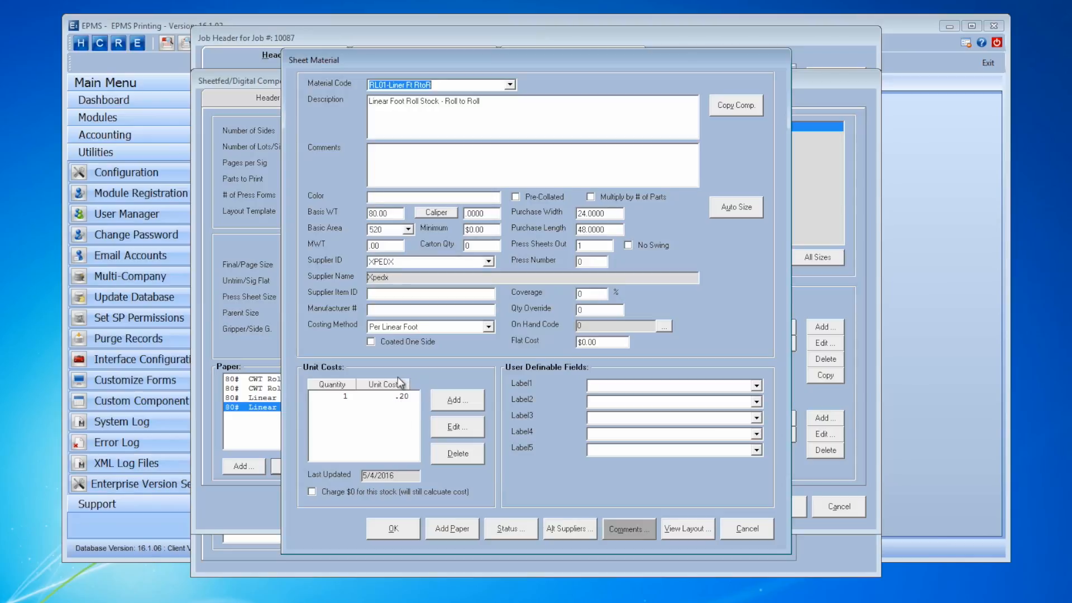
{"action": "left_click", "coordinate": [751, 532]}
Calculate the Roll Test component to review its costs, and leave the component without saving.
{"action": "left_click", "coordinate": [719, 501]}
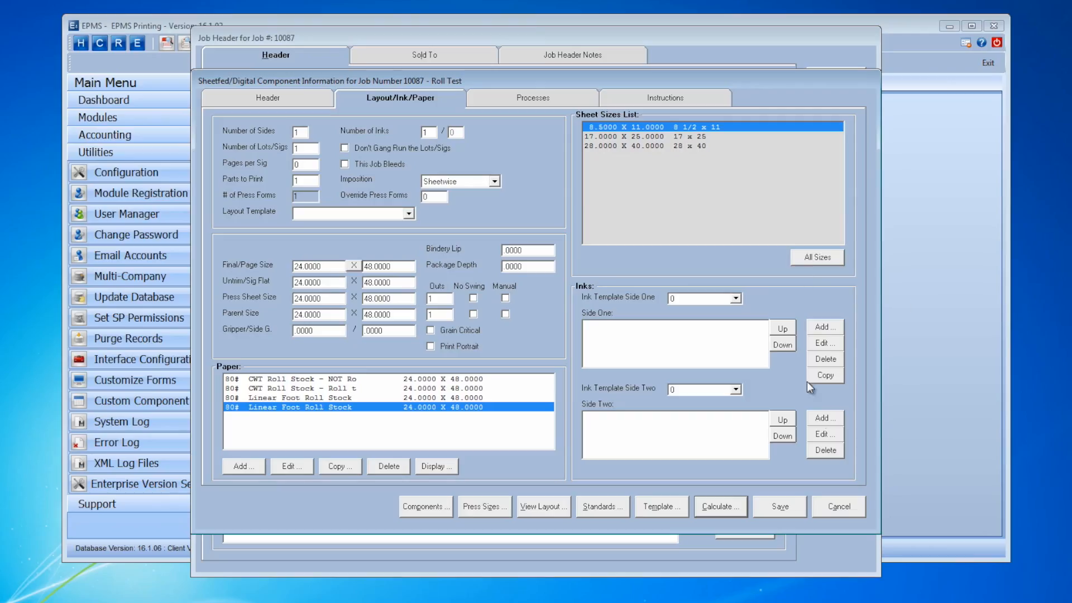
{"action": "left_click", "coordinate": [857, 503]}
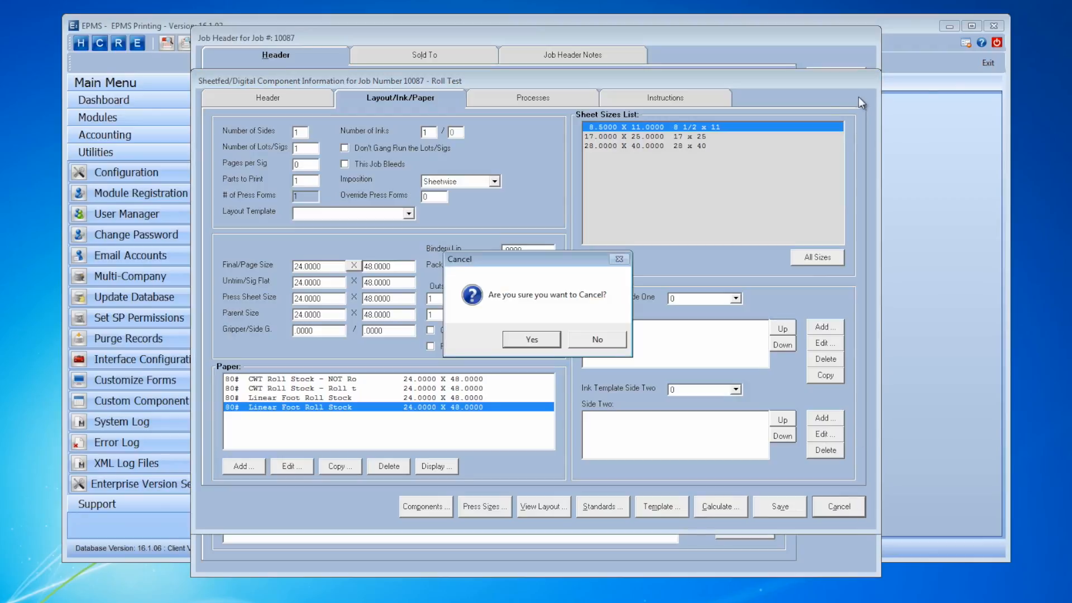
{"action": "left_click", "coordinate": [539, 333]}
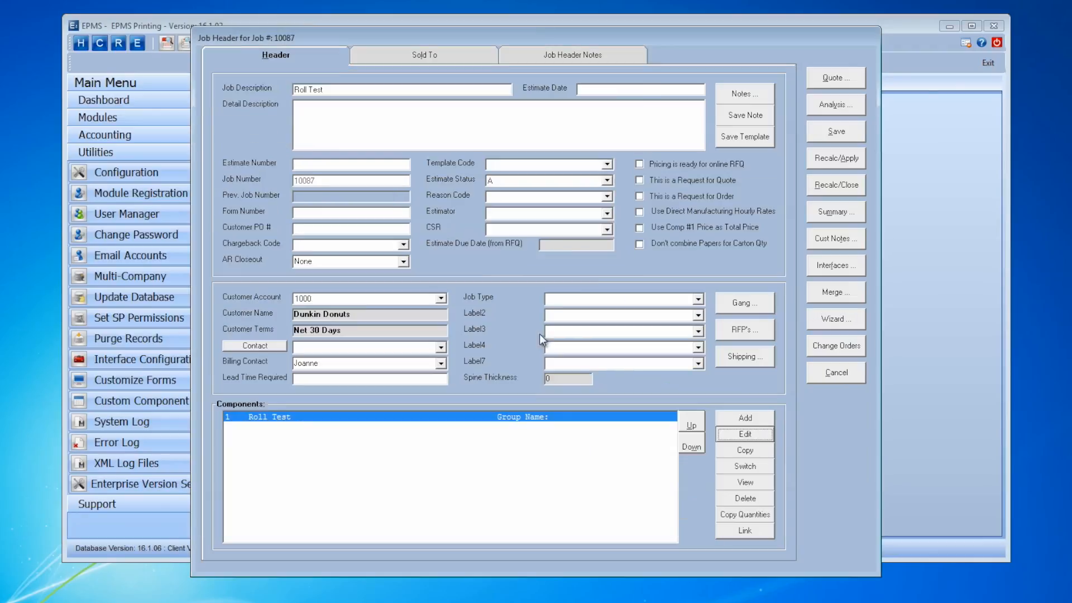
Run the detailed analysis of the Roll Test job for all components and quantities in a window, review the roll stock costs, and close it.
{"action": "left_click", "coordinate": [834, 110]}
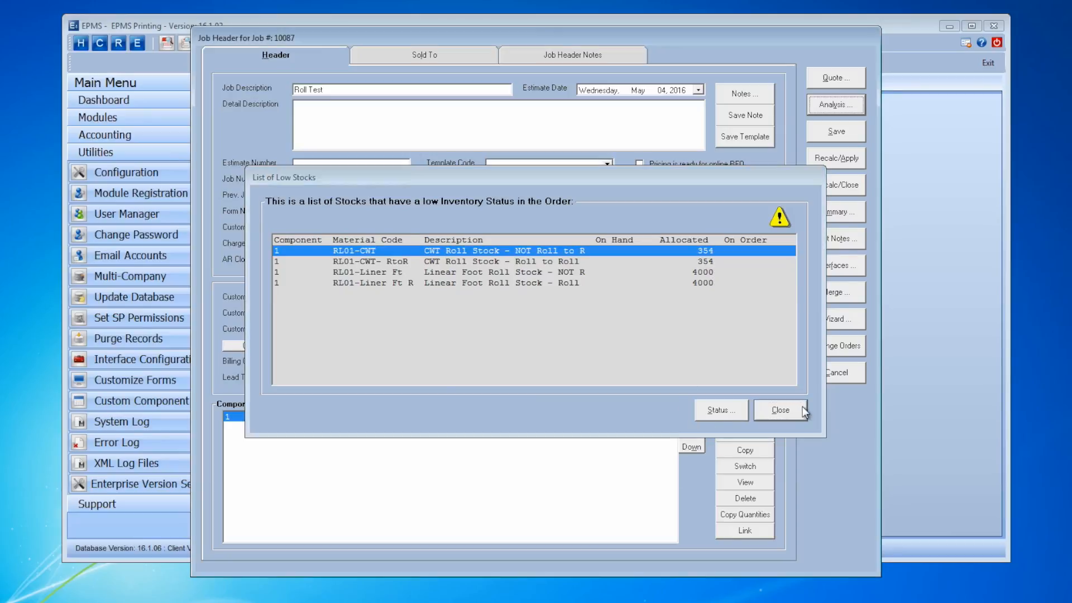
{"action": "left_click", "coordinate": [780, 410]}
{"action": "left_click", "coordinate": [602, 368]}
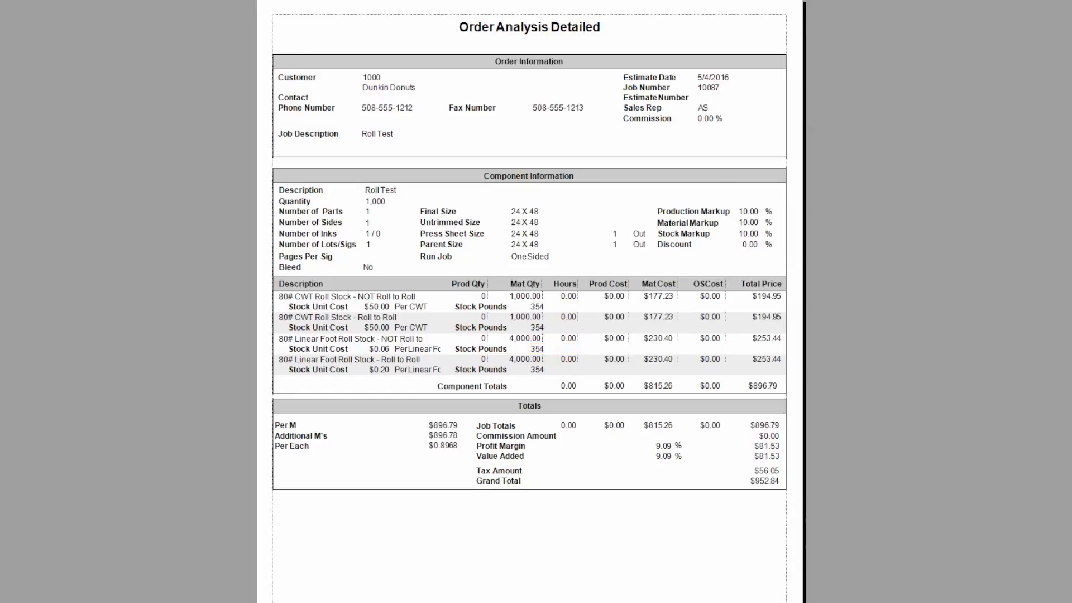
{"action": "key", "text": "Escape"}
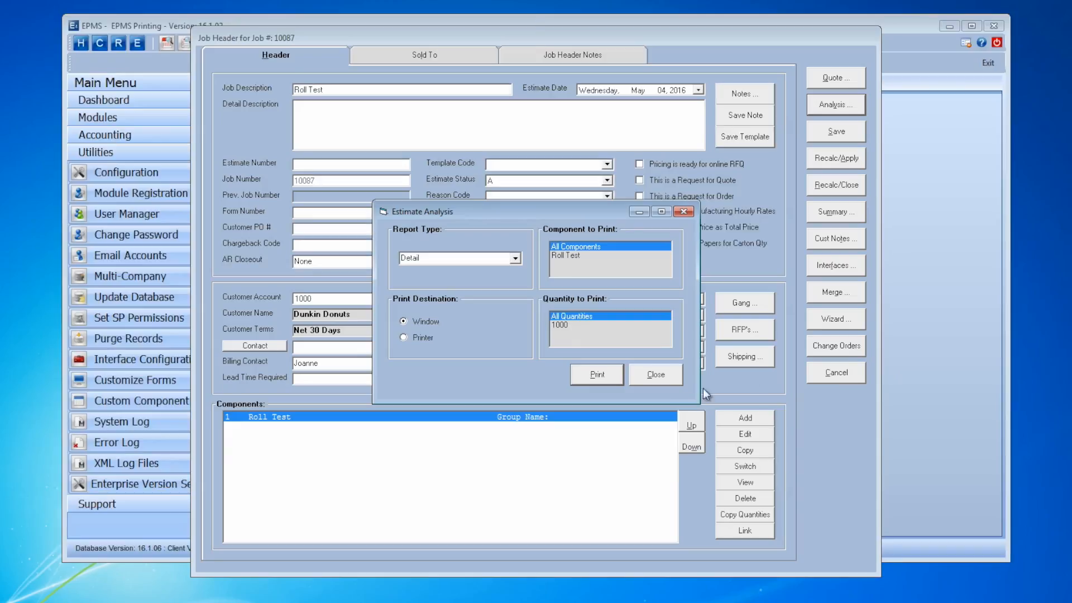
{"action": "left_click", "coordinate": [654, 374]}
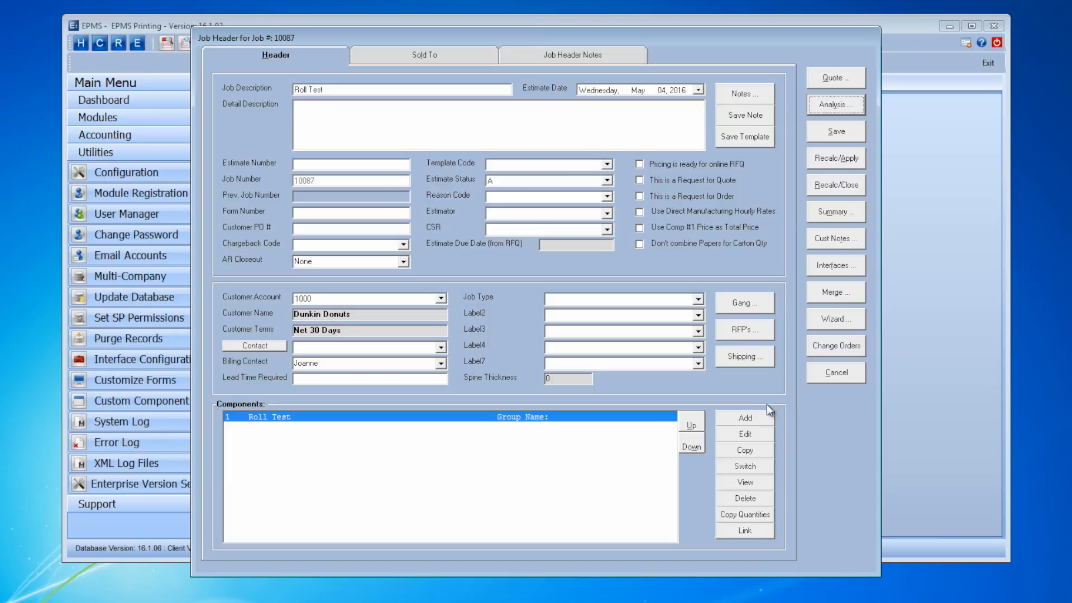
Close the Roll Test job without saving, exit Estimating/Order Entry, and open the Purchasing module.
{"action": "left_click", "coordinate": [815, 373]}
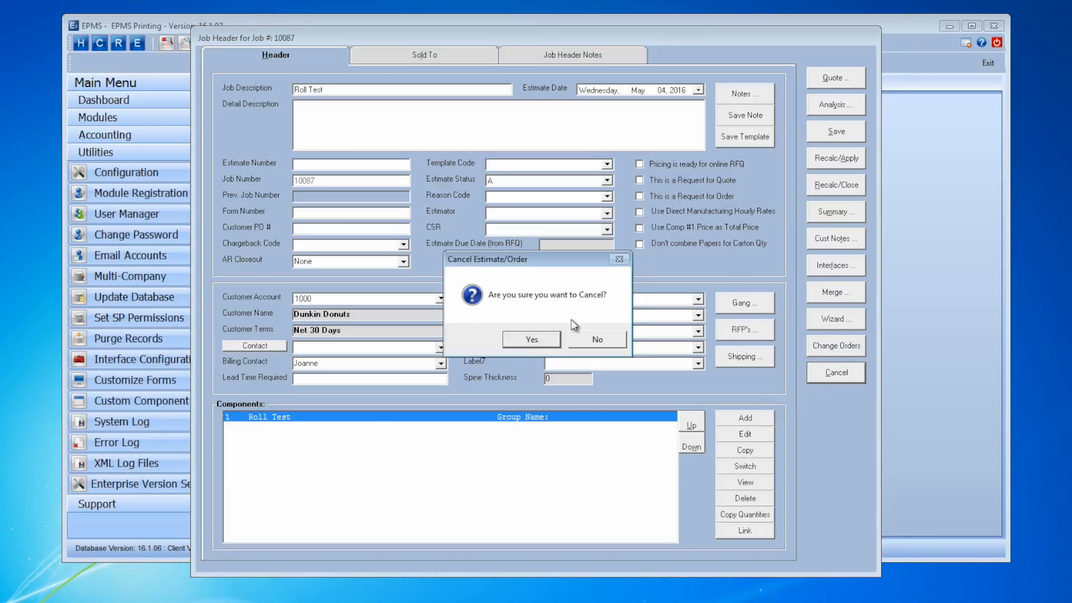
{"action": "left_click", "coordinate": [526, 343]}
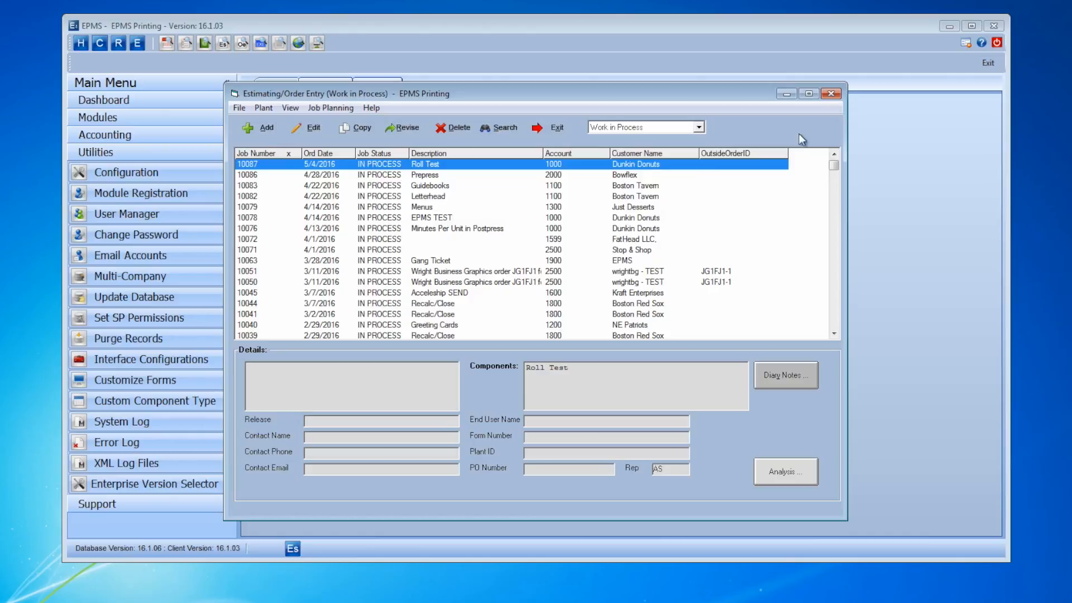
{"action": "left_click", "coordinate": [835, 95]}
{"action": "left_click", "coordinate": [807, 152]}
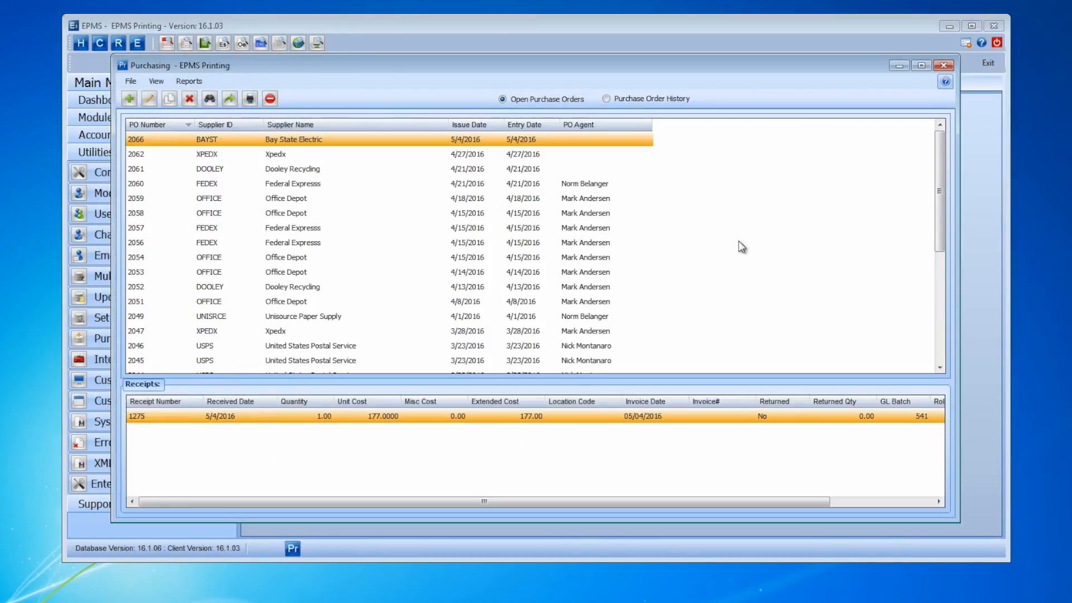
Create a purchase order with a roll paper line item for RL01-Liner Ft, quantity 2.
{"action": "left_click", "coordinate": [129, 99]}
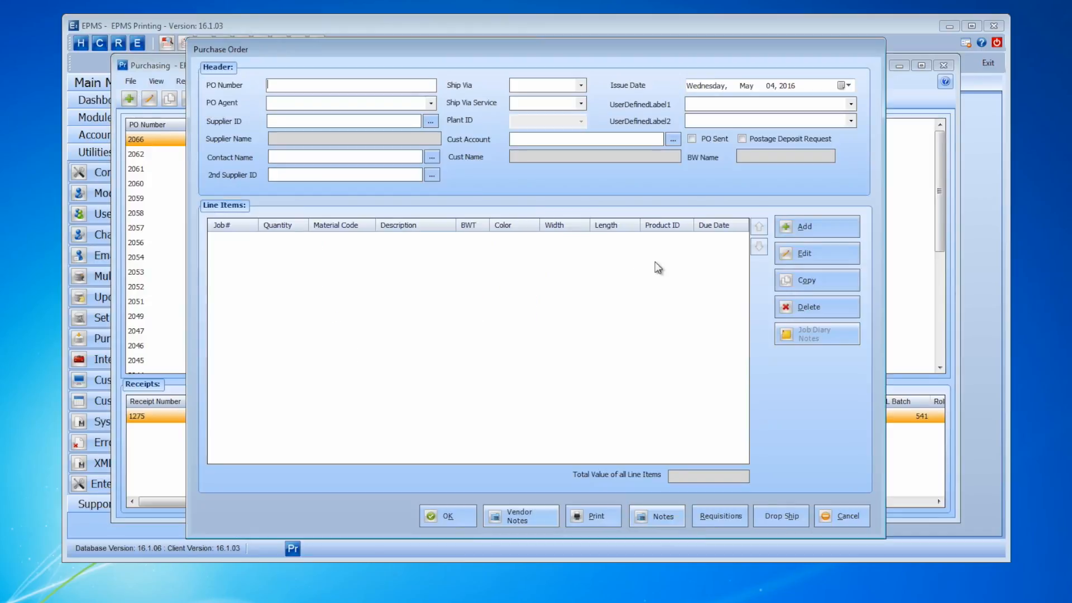
{"action": "left_click", "coordinate": [820, 222]}
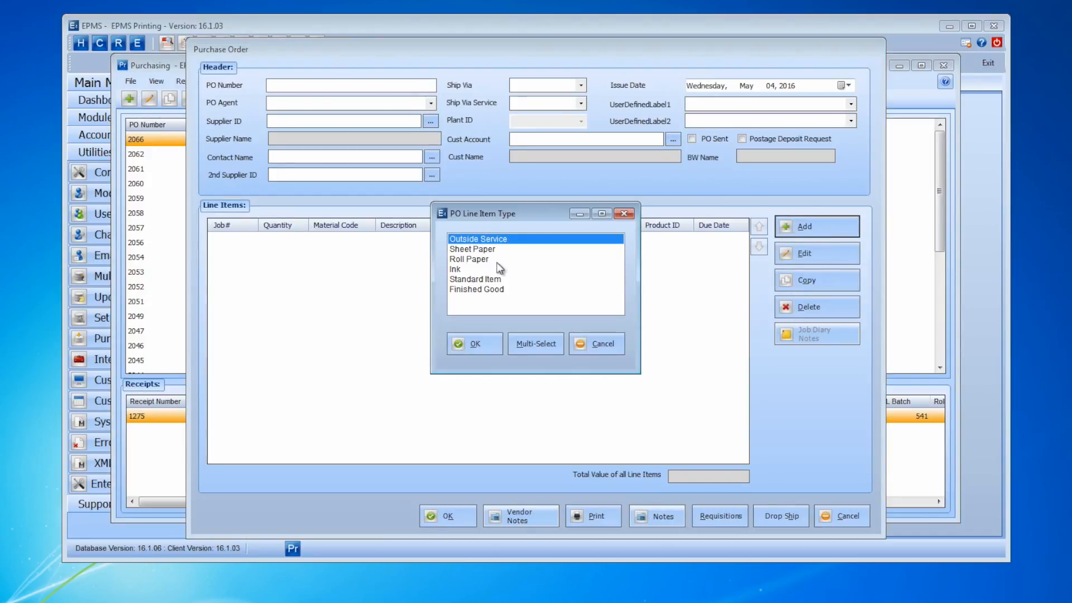
{"action": "left_click", "coordinate": [476, 261]}
{"action": "left_click", "coordinate": [491, 346]}
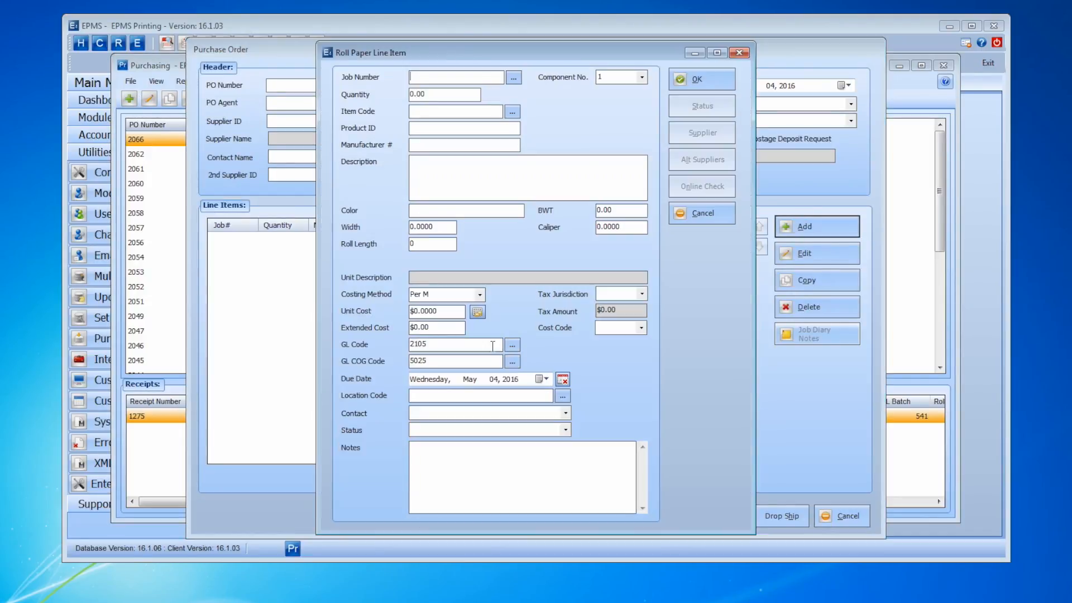
{"action": "left_click", "coordinate": [512, 112]}
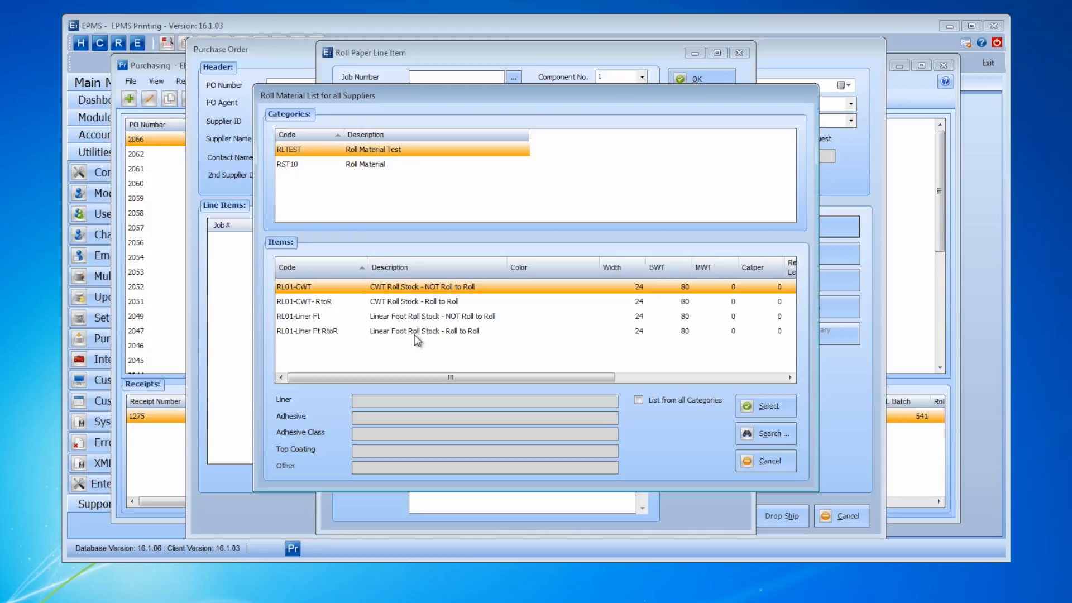
{"action": "left_click", "coordinate": [427, 316]}
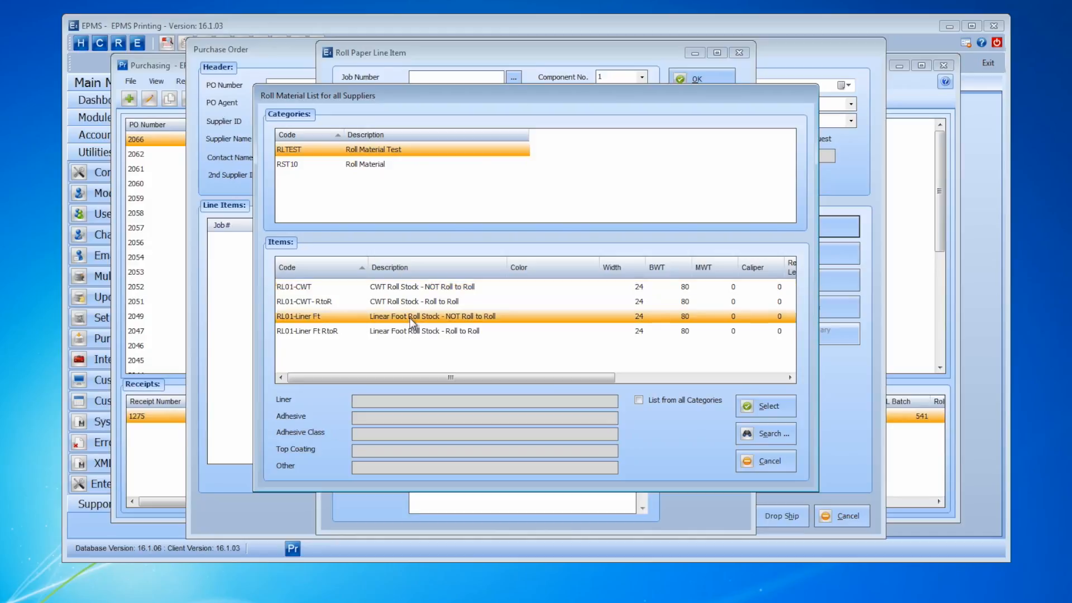
{"action": "left_click", "coordinate": [763, 404]}
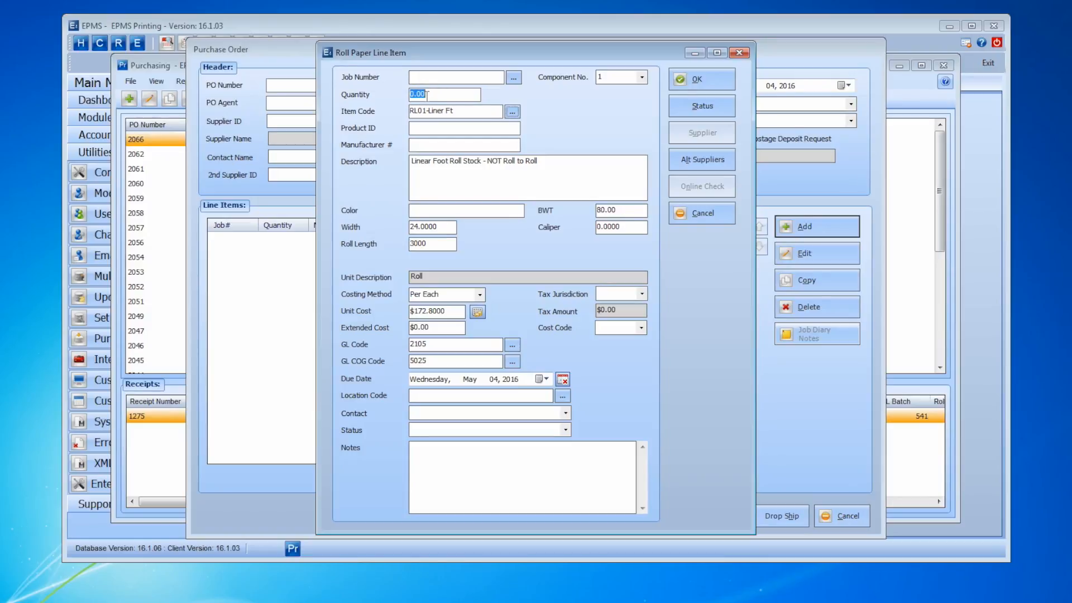
{"action": "type", "text": "2"}
{"action": "left_click", "coordinate": [697, 79]}
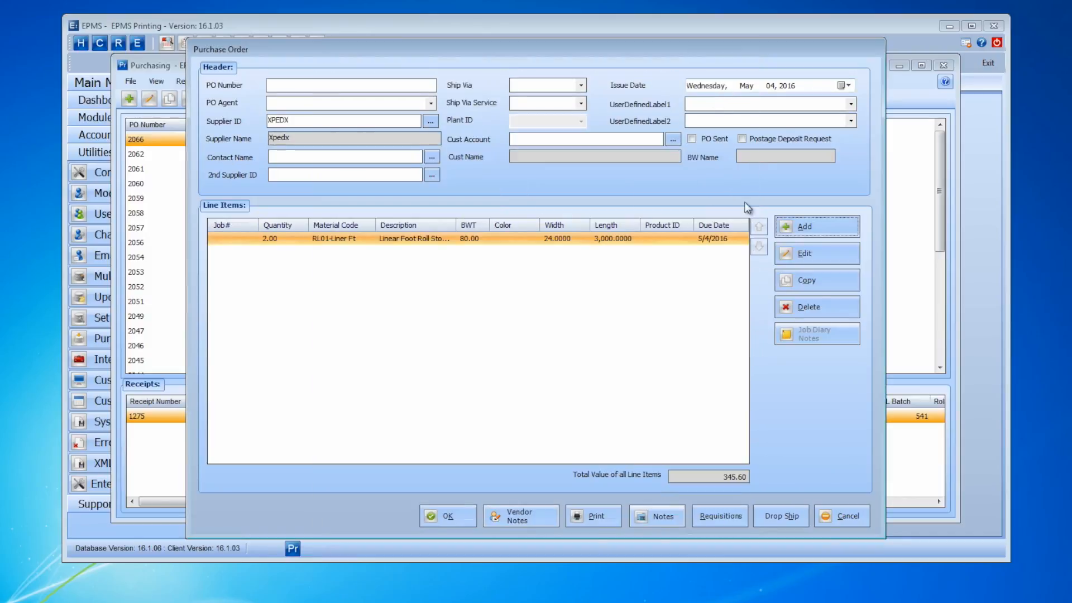
Add a roll paper line item for RL01-Liner Ft RtoR with quantity 2 to the purchase order.
{"action": "left_click", "coordinate": [820, 226]}
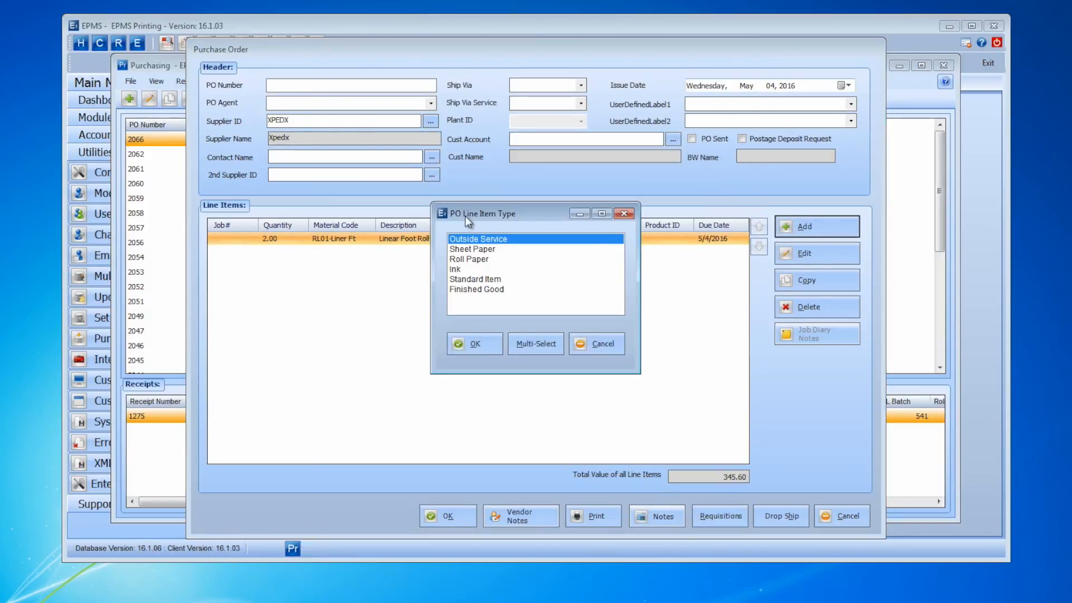
{"action": "left_click", "coordinate": [476, 259]}
{"action": "left_click", "coordinate": [490, 344]}
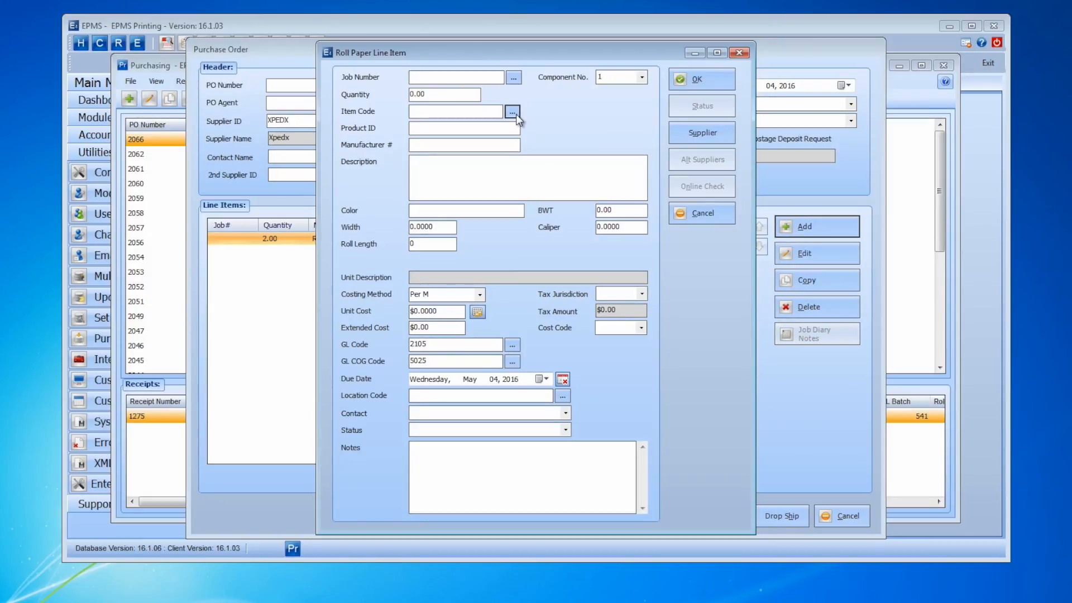
{"action": "left_click", "coordinate": [512, 113]}
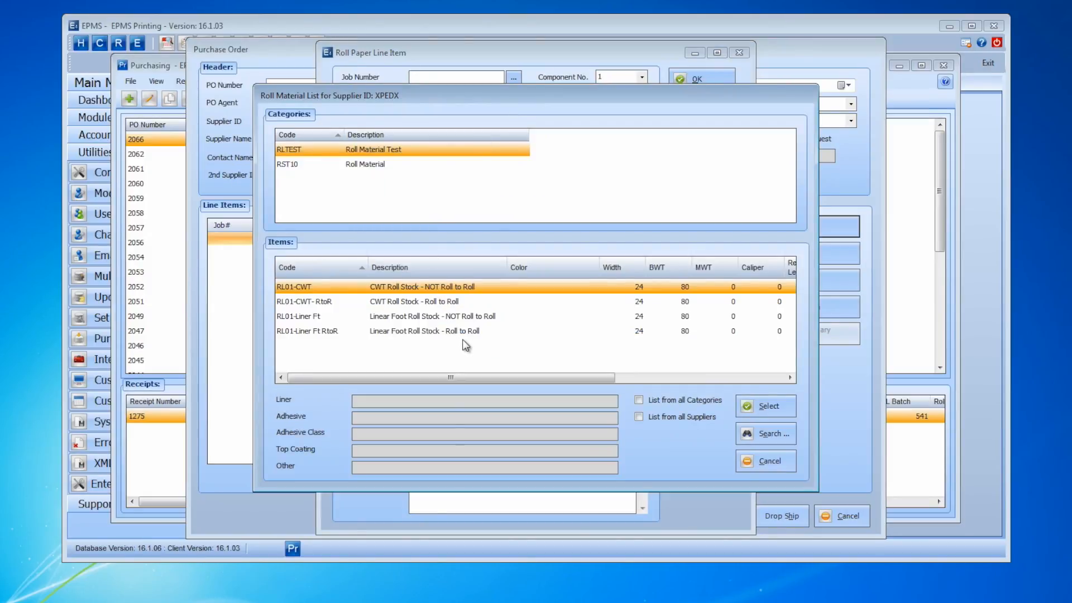
{"action": "left_click", "coordinate": [413, 332]}
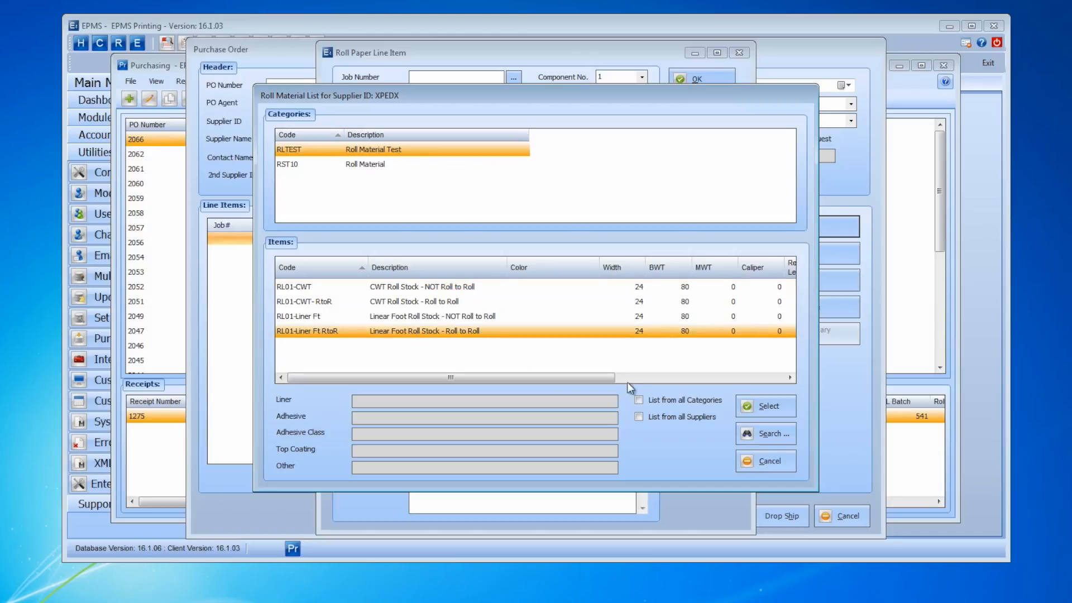
{"action": "left_click", "coordinate": [766, 404]}
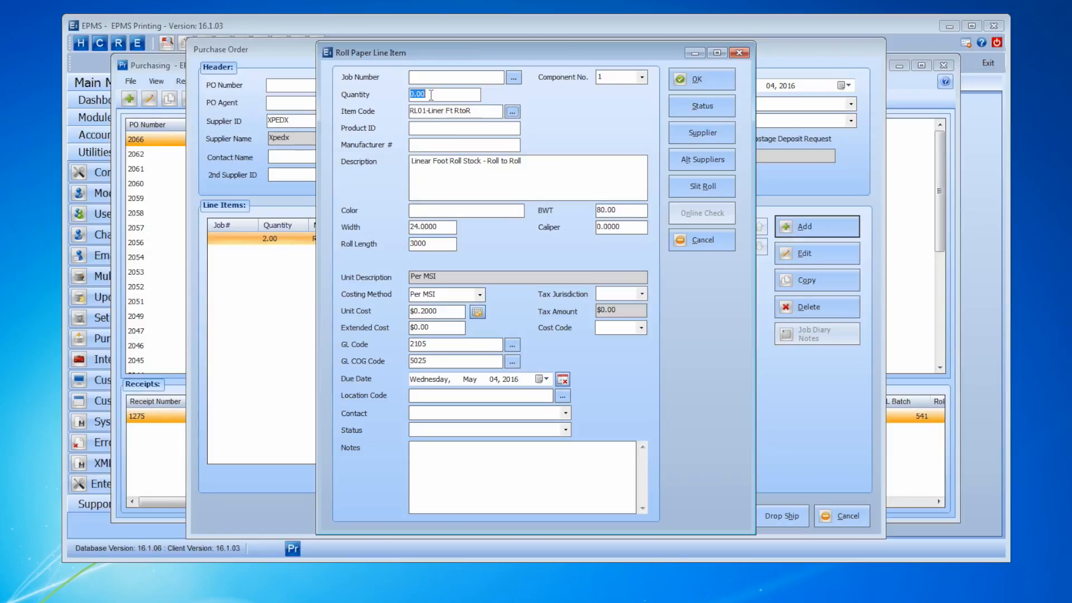
{"action": "type", "text": "2"}
{"action": "left_click", "coordinate": [691, 79]}
Add a roll paper line item for RL01-CWT with quantity 500 to the purchase order.
{"action": "left_click", "coordinate": [823, 224]}
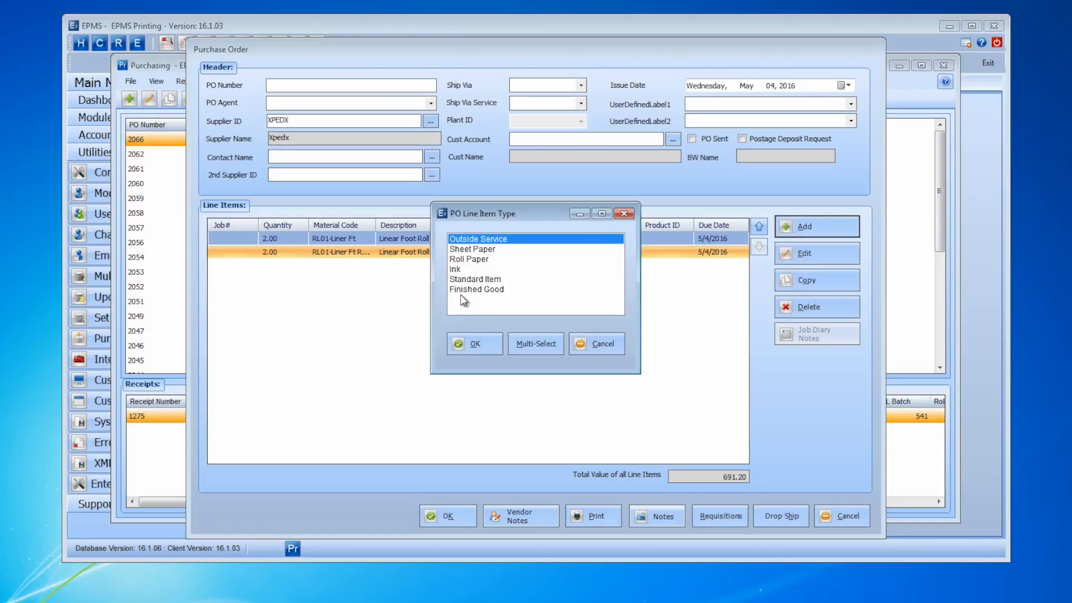
{"action": "left_click", "coordinate": [475, 260]}
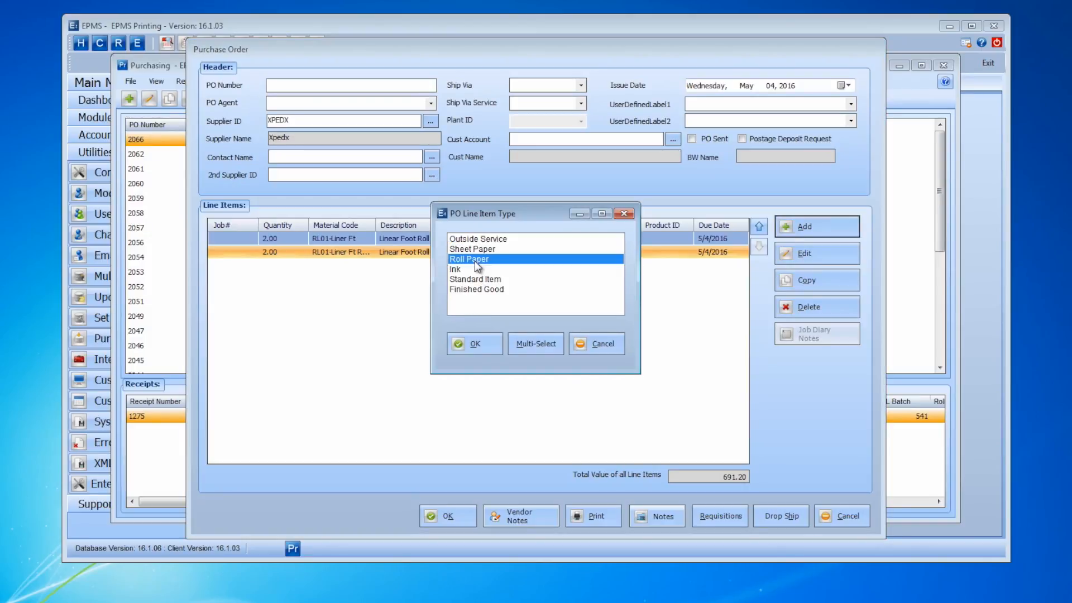
{"action": "left_click", "coordinate": [476, 344]}
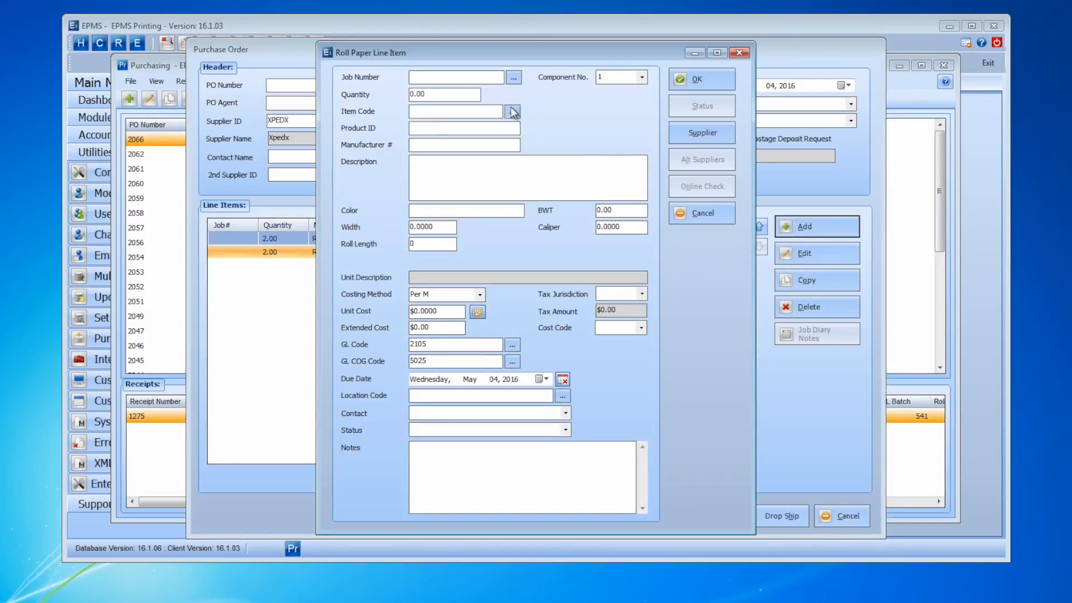
{"action": "left_click", "coordinate": [513, 112]}
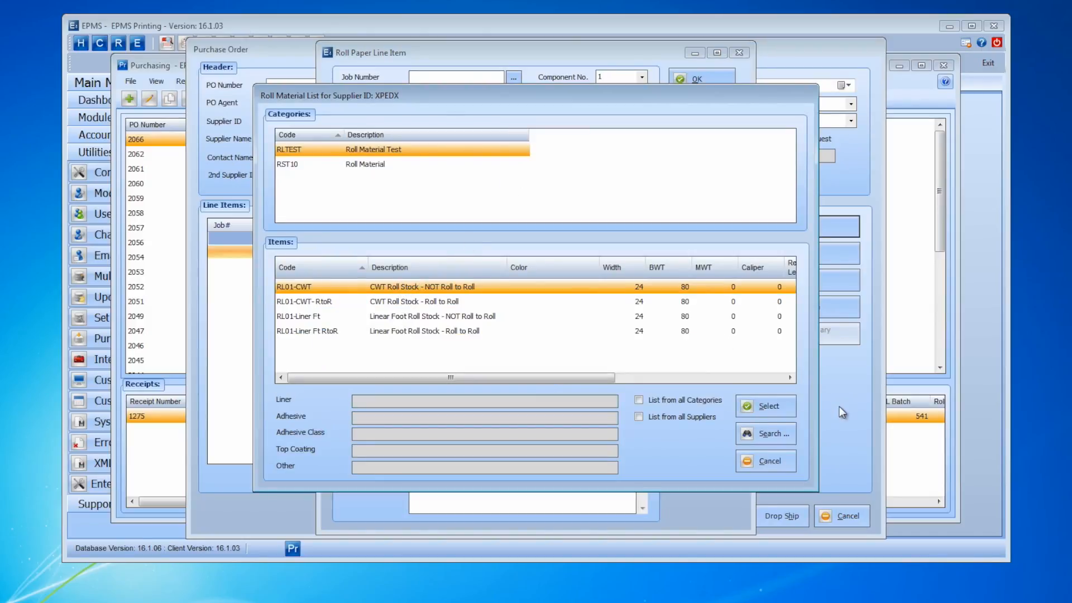
{"action": "left_click", "coordinate": [778, 409]}
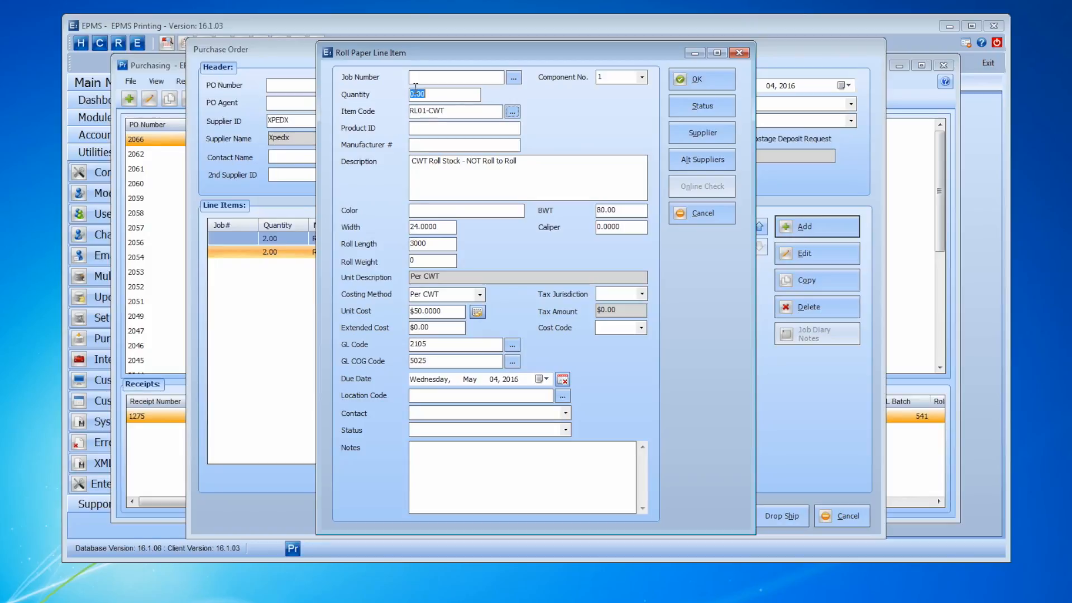
{"action": "type", "text": "500"}
{"action": "left_click", "coordinate": [693, 80]}
Add a roll paper line item for RL01-CWT- RtoR with quantity 500 to the purchase order.
{"action": "left_click", "coordinate": [816, 226]}
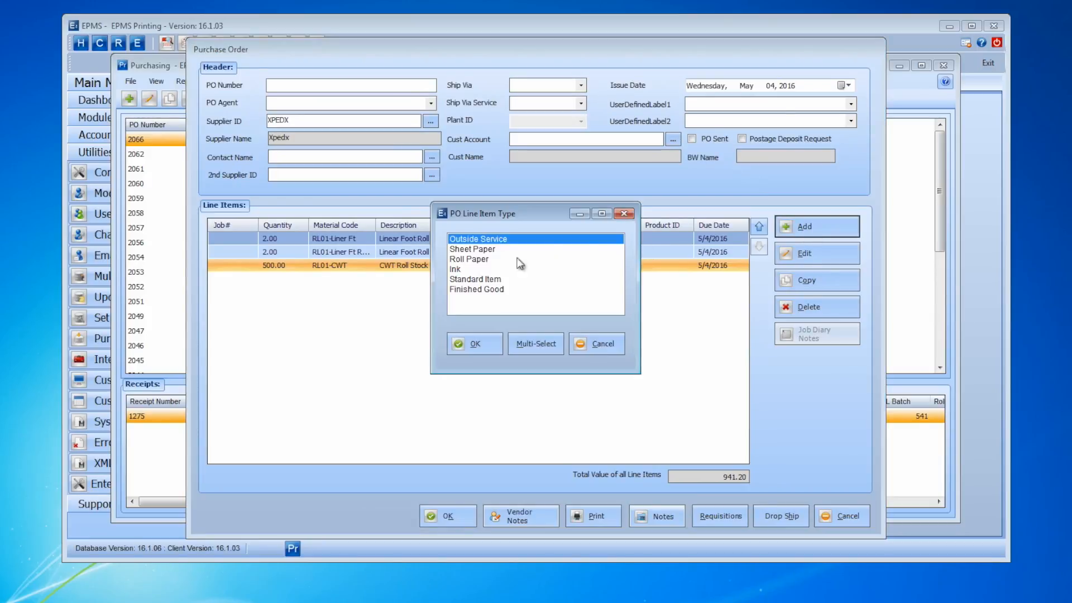
{"action": "left_click", "coordinate": [468, 259]}
{"action": "left_click", "coordinate": [473, 339]}
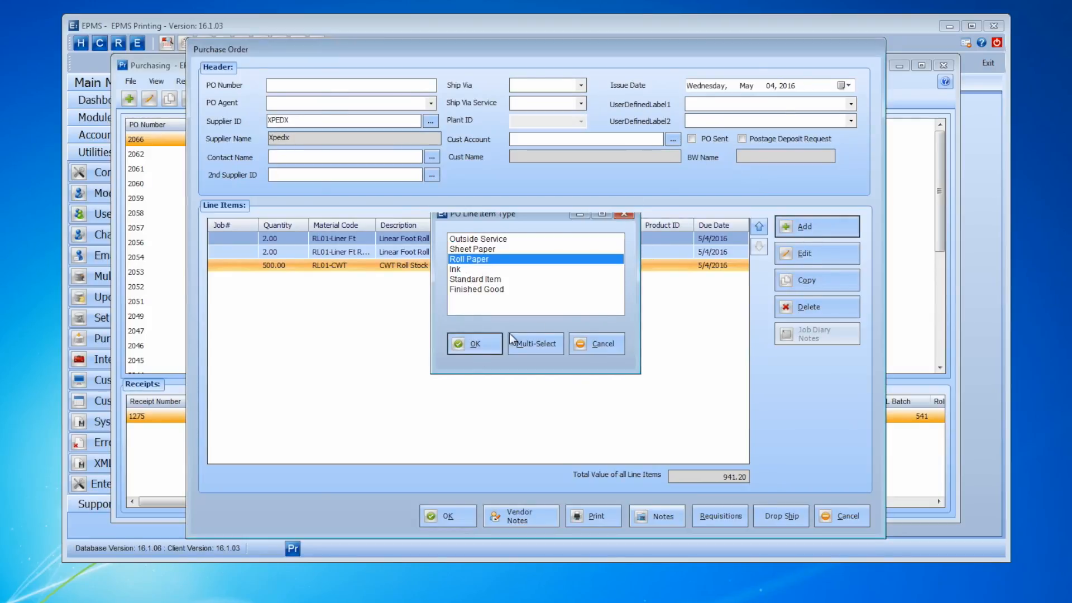
{"action": "left_click", "coordinate": [512, 112]}
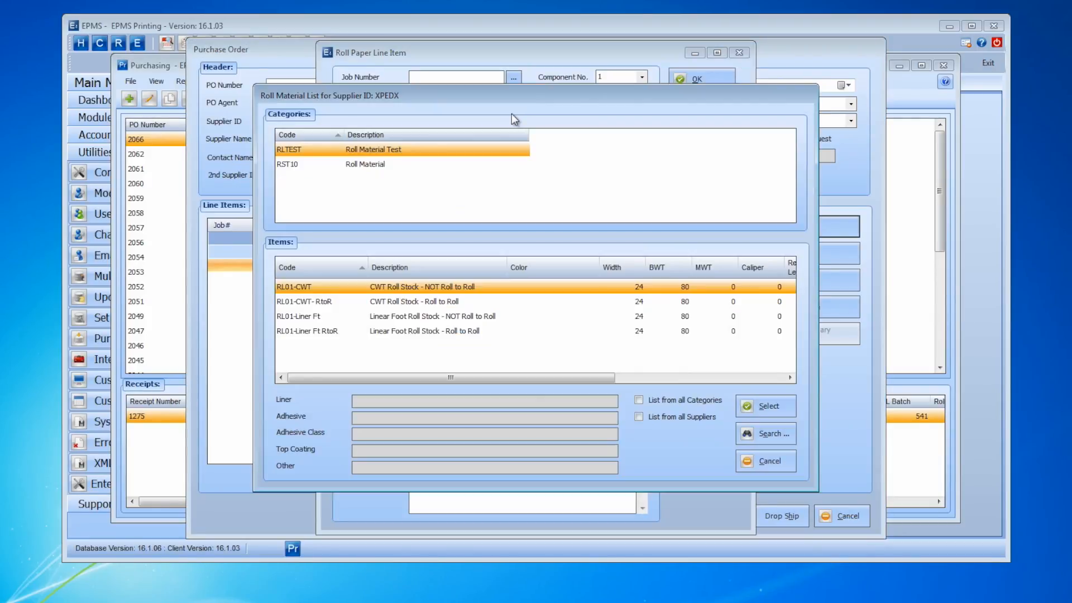
{"action": "left_click", "coordinate": [448, 302]}
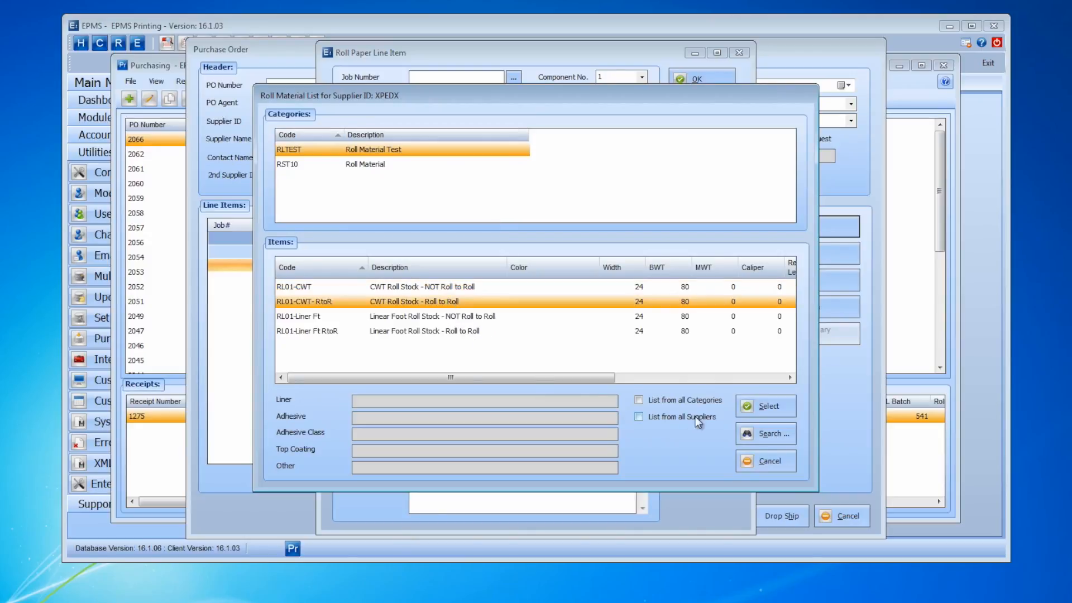
{"action": "left_click", "coordinate": [760, 401]}
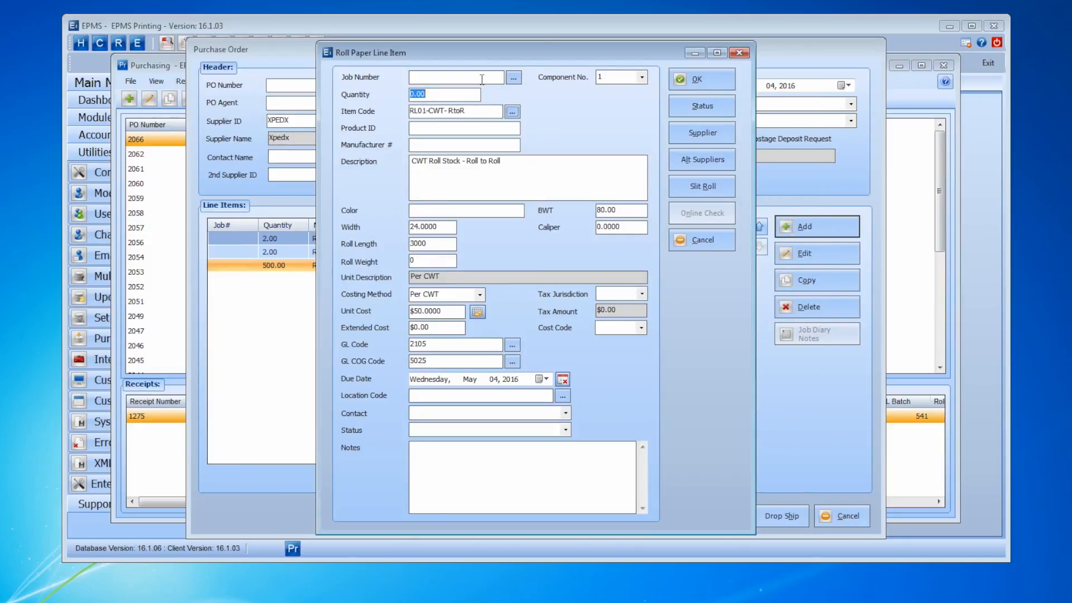
{"action": "type", "text": "500"}
{"action": "left_click", "coordinate": [692, 83]}
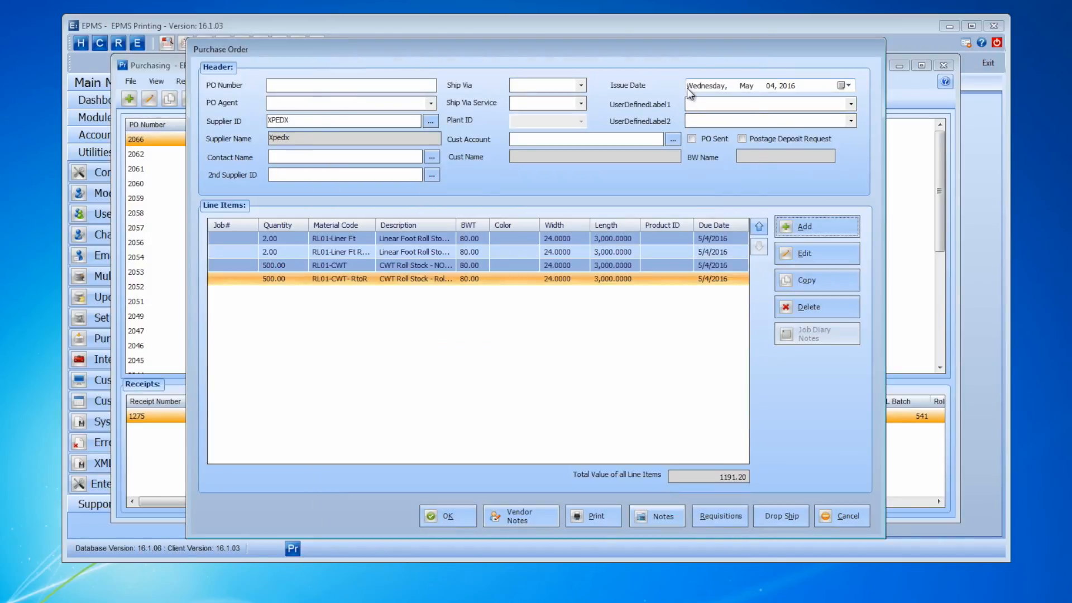
Assign the first listed PO agent to the purchase order and save it.
{"action": "left_click", "coordinate": [431, 102]}
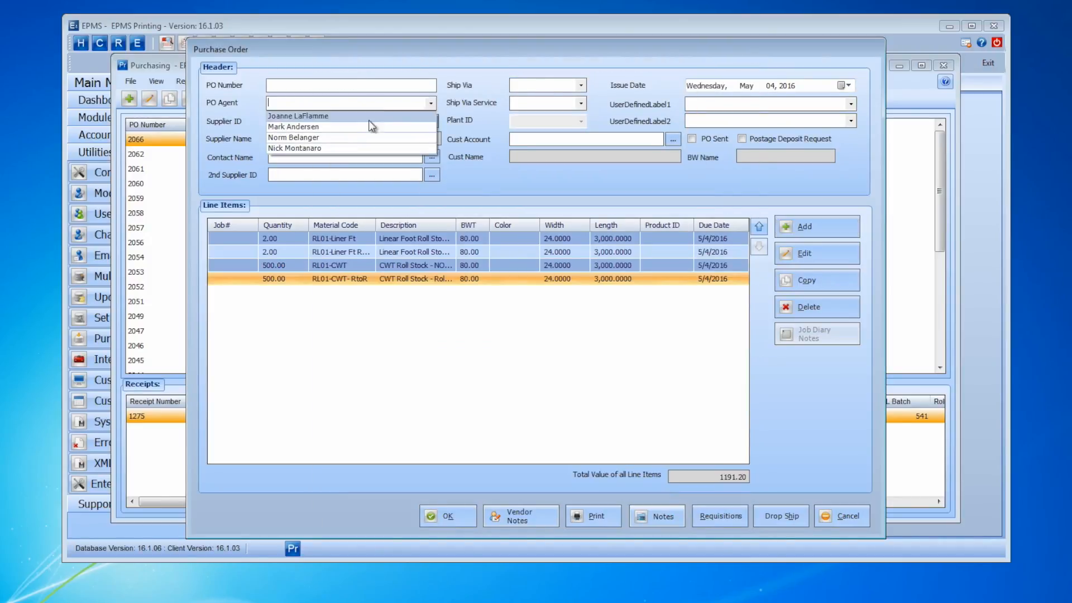
{"action": "left_click", "coordinate": [310, 117]}
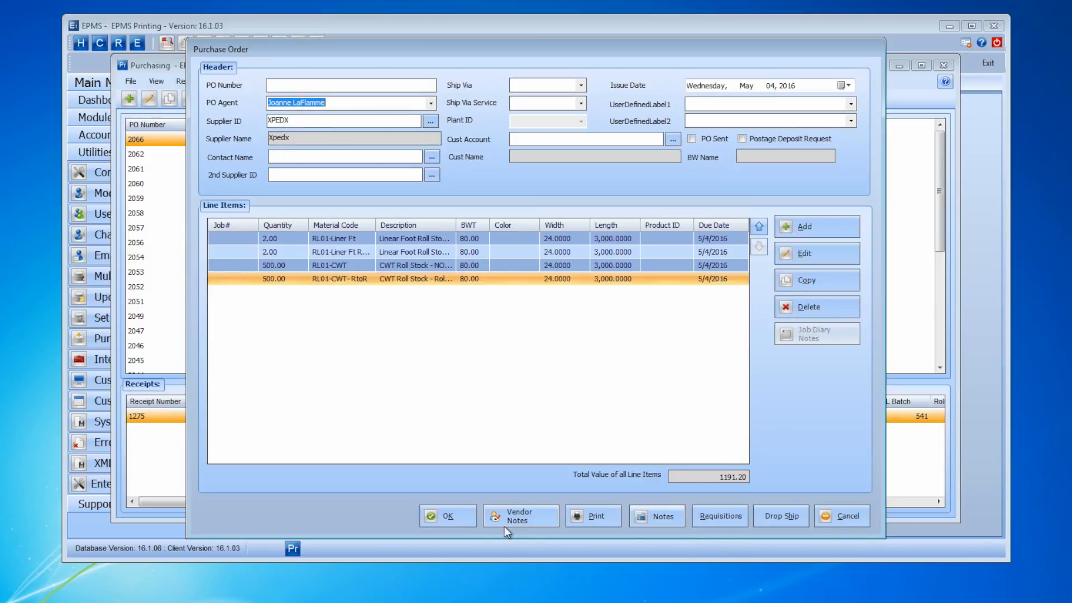
{"action": "left_click", "coordinate": [441, 516]}
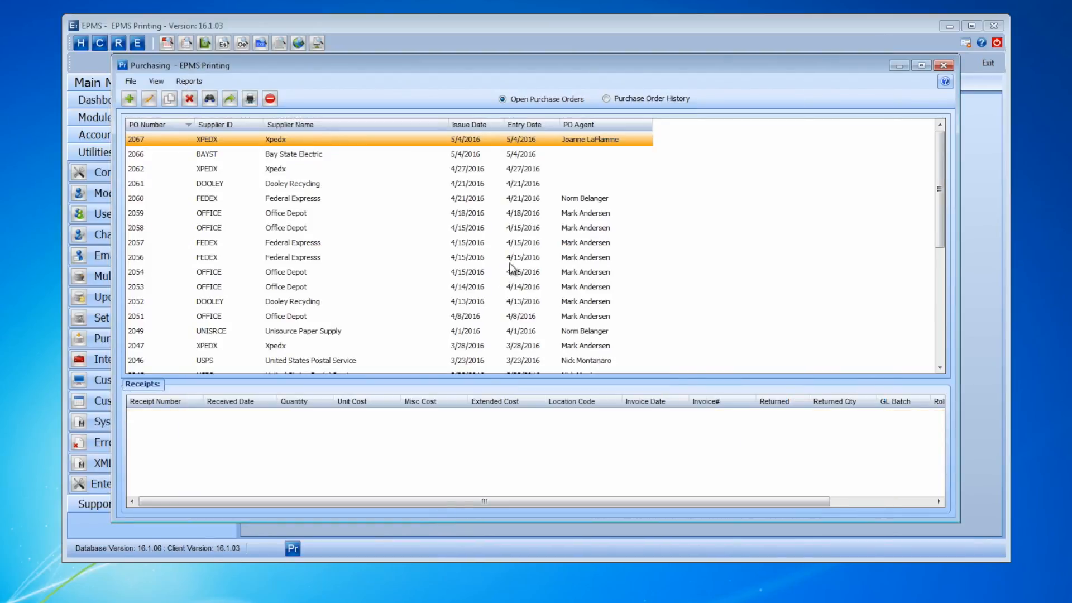
Open the new purchase order's receipts and receive the Linear Foot Roll Stock - NOT Roll to Roll item at the full quantity of 2.
{"action": "left_click", "coordinate": [227, 99]}
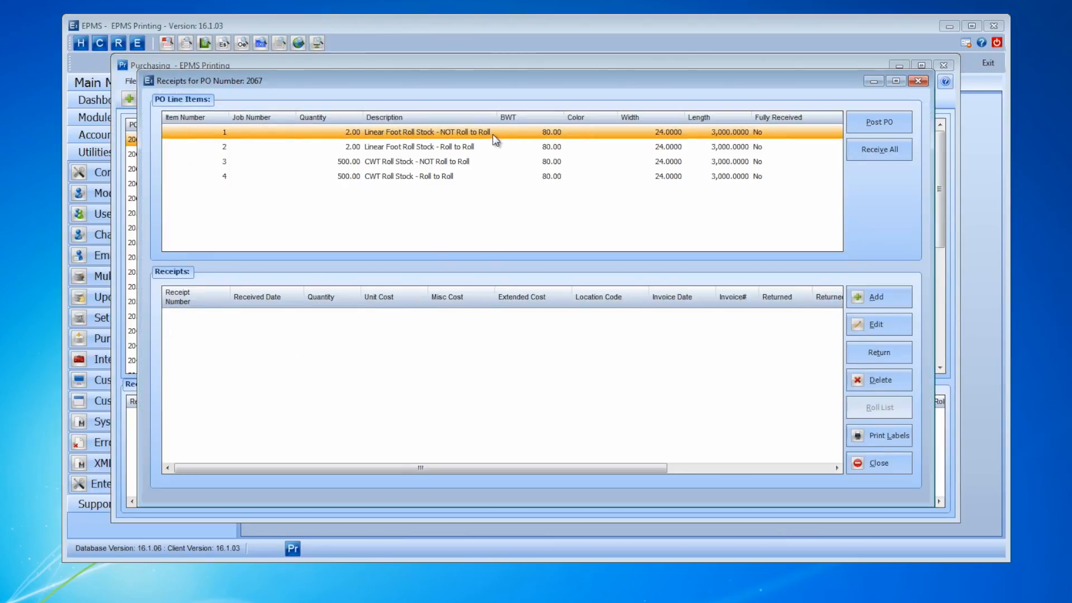
{"action": "left_click", "coordinate": [892, 295]}
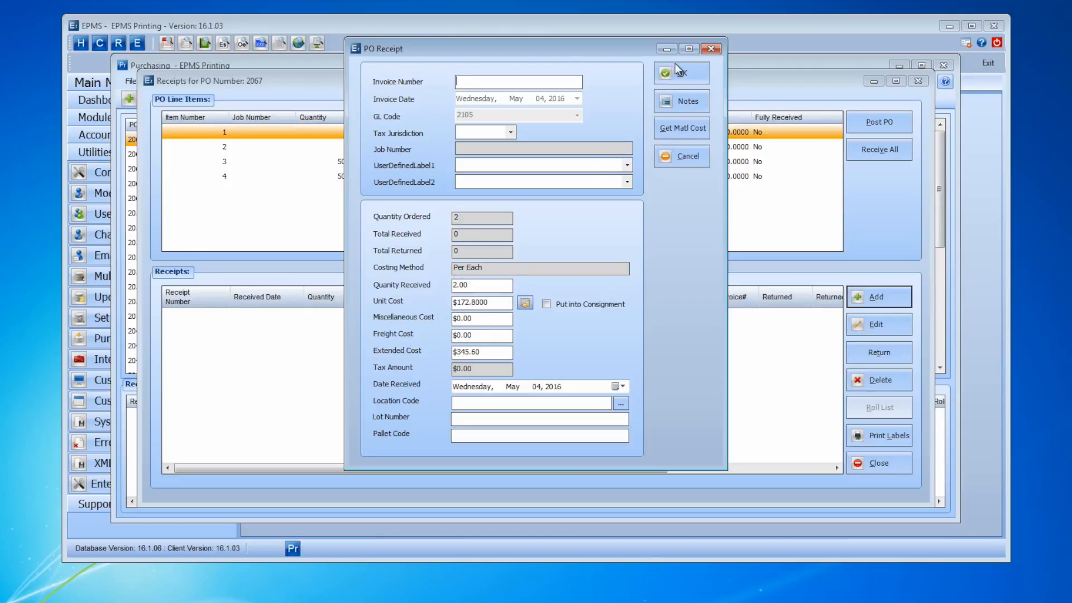
{"action": "left_click", "coordinate": [685, 73]}
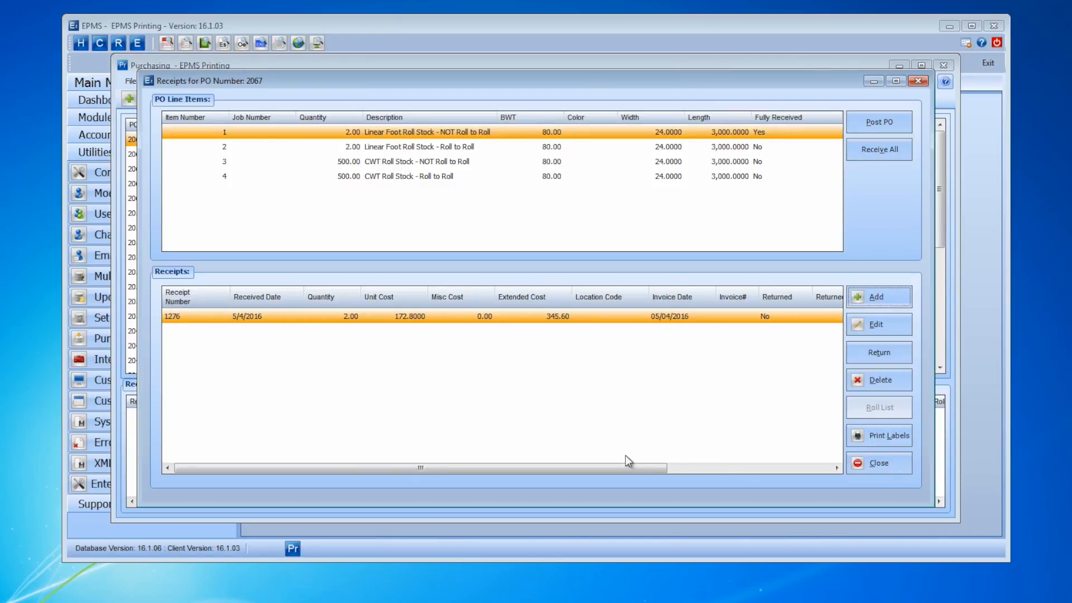
Switch to the Inventory module, filter materials to Roll Stock, and examine the on-hand quantity of RL01-Liner Ft.
{"action": "left_click", "coordinate": [993, 134]}
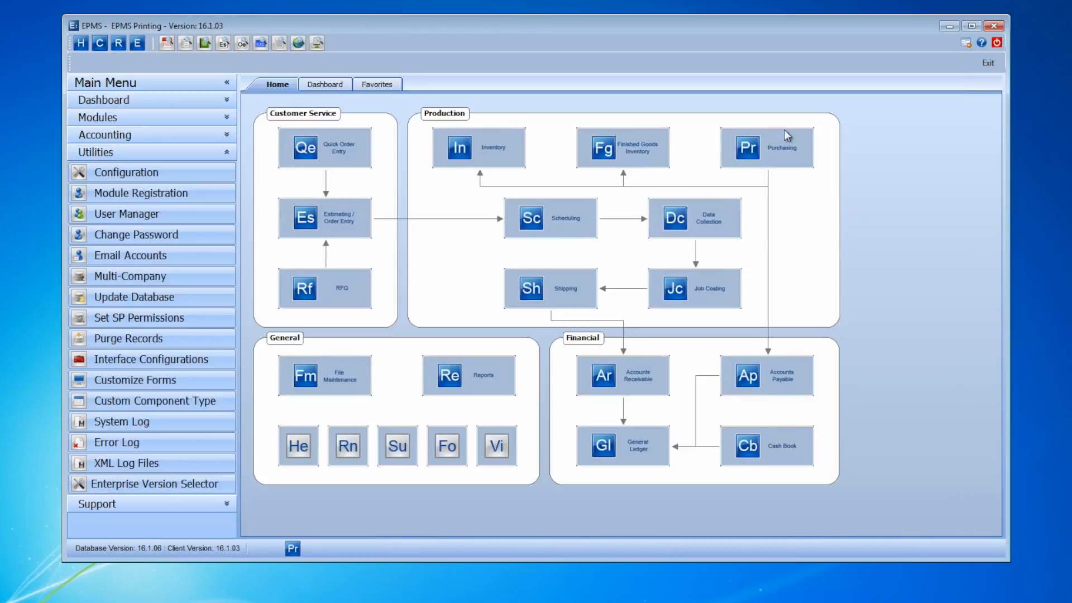
{"action": "left_click", "coordinate": [485, 148]}
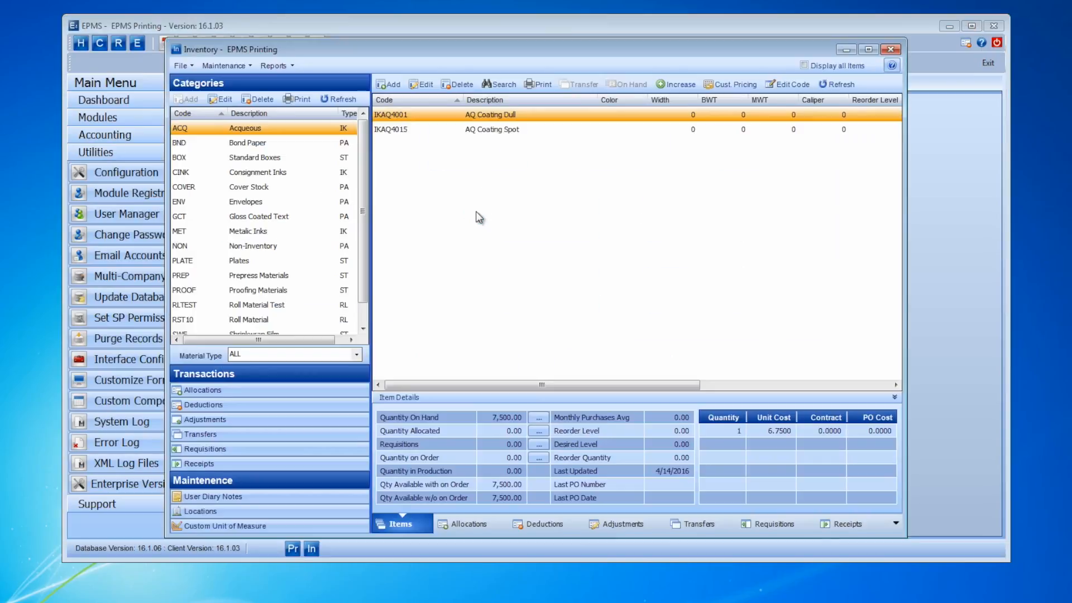
{"action": "left_click", "coordinate": [357, 354]}
{"action": "left_click", "coordinate": [246, 386]}
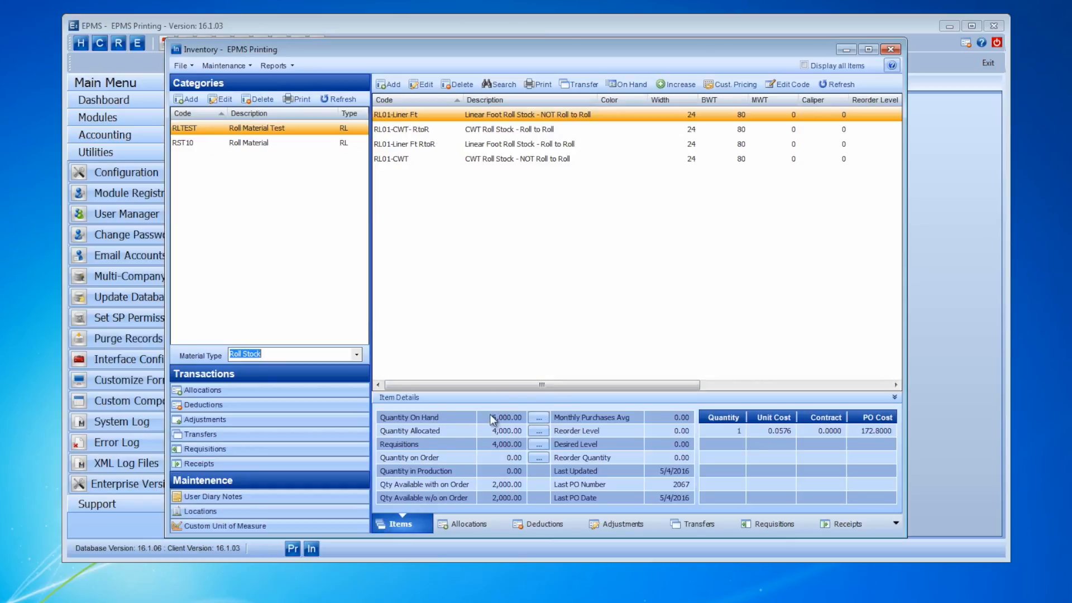
{"action": "left_click", "coordinate": [517, 418]}
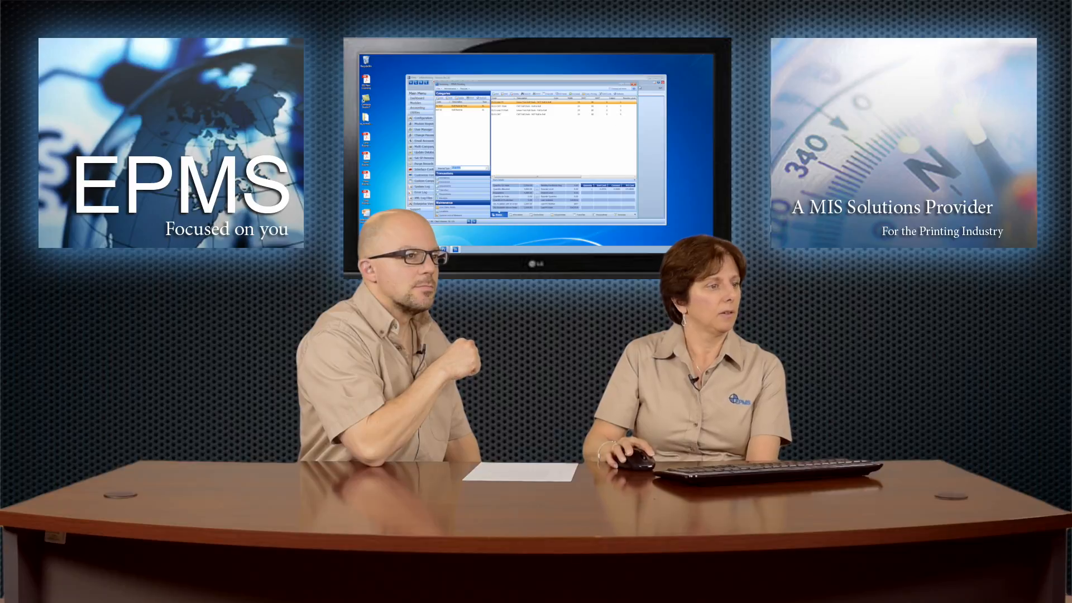
Return to the purchase order receipts and receive the Linear Foot Roll Stock - Roll to Roll item, quantity 2.
{"action": "left_click", "coordinate": [470, 222]}
{"action": "left_click", "coordinate": [507, 111]}
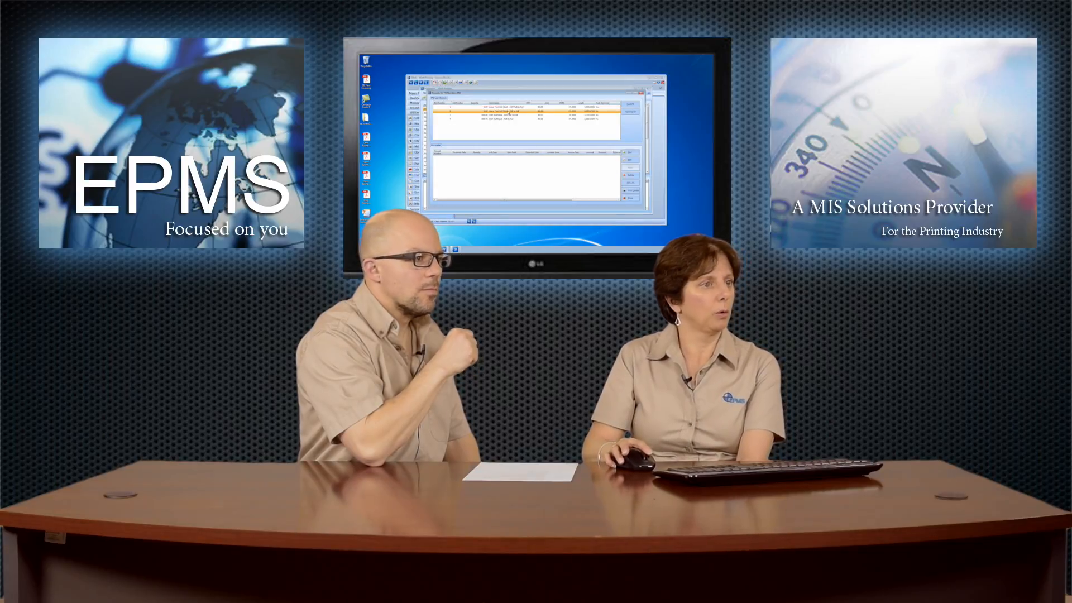
{"action": "left_click", "coordinate": [629, 152]}
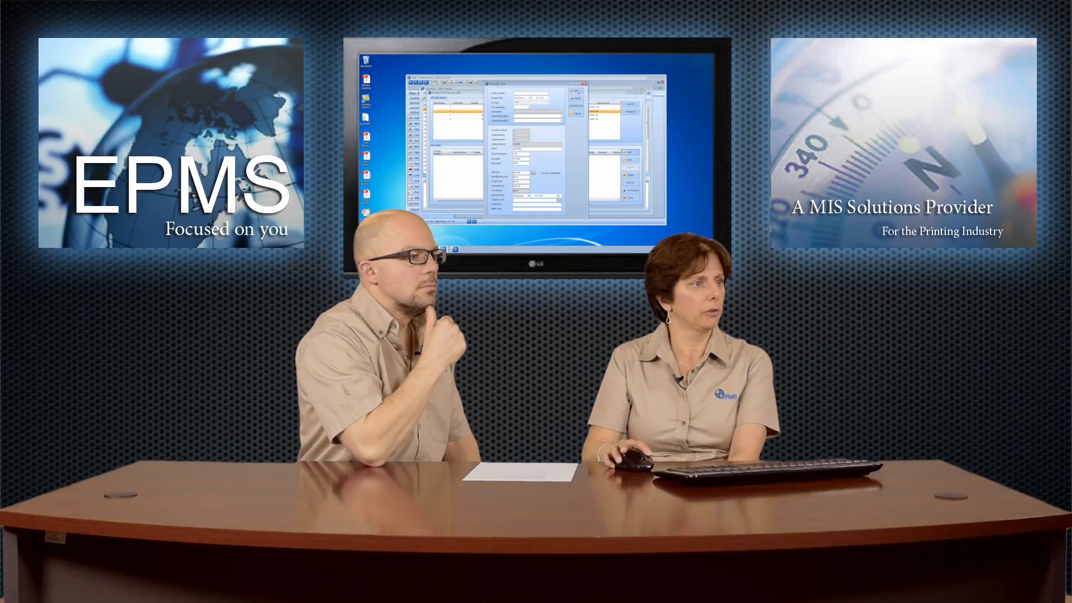
{"action": "left_click", "coordinate": [577, 90]}
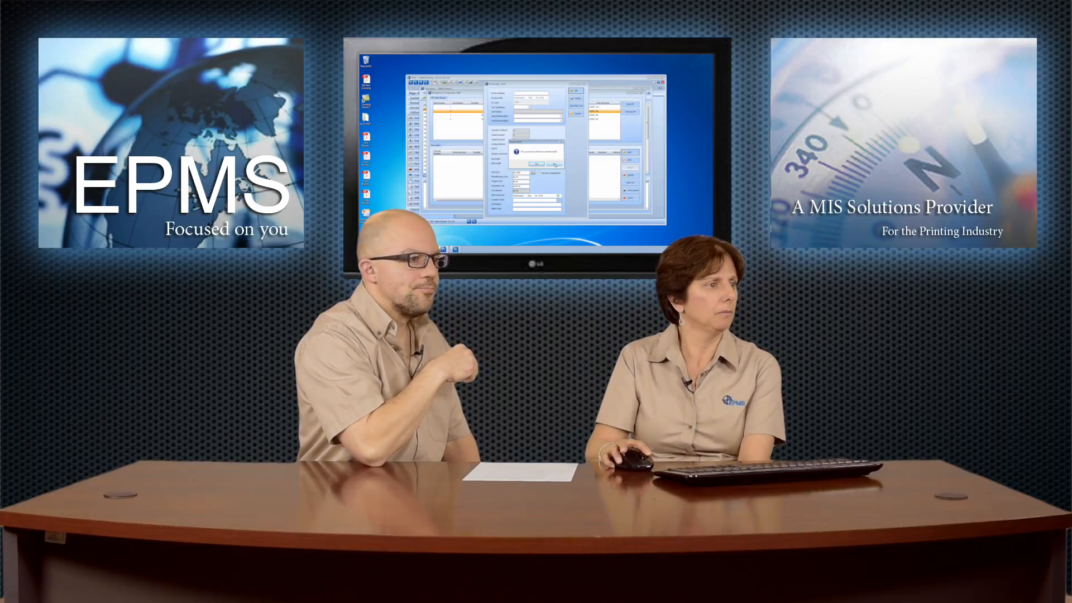
{"action": "left_click", "coordinate": [554, 164]}
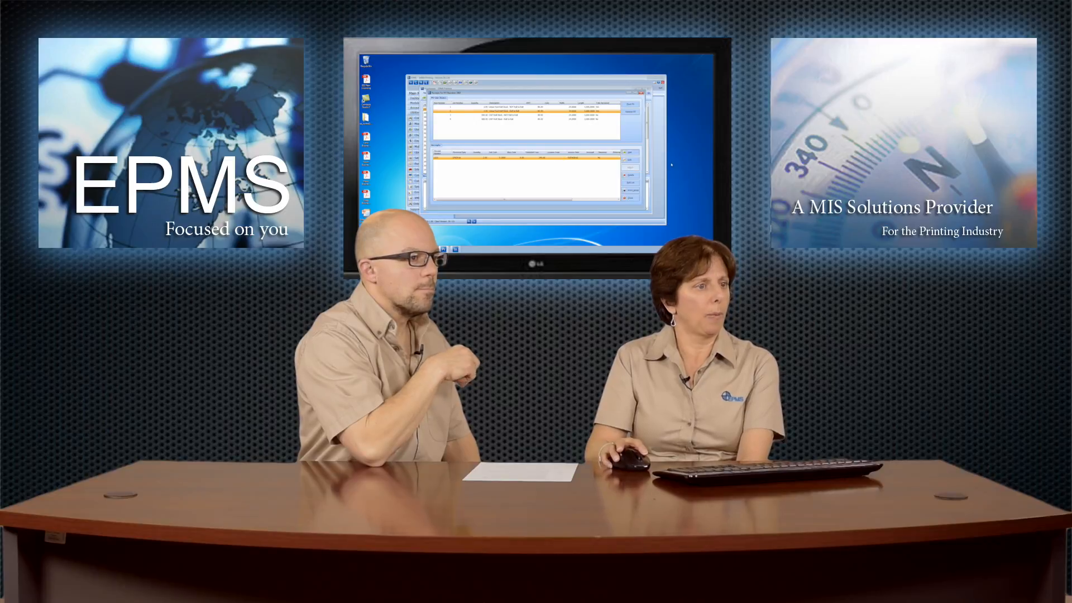
Switch to Inventory and examine the roll list for RL01-Liner Ft RtoR.
{"action": "left_click", "coordinate": [474, 222]}
{"action": "left_click", "coordinate": [537, 110]}
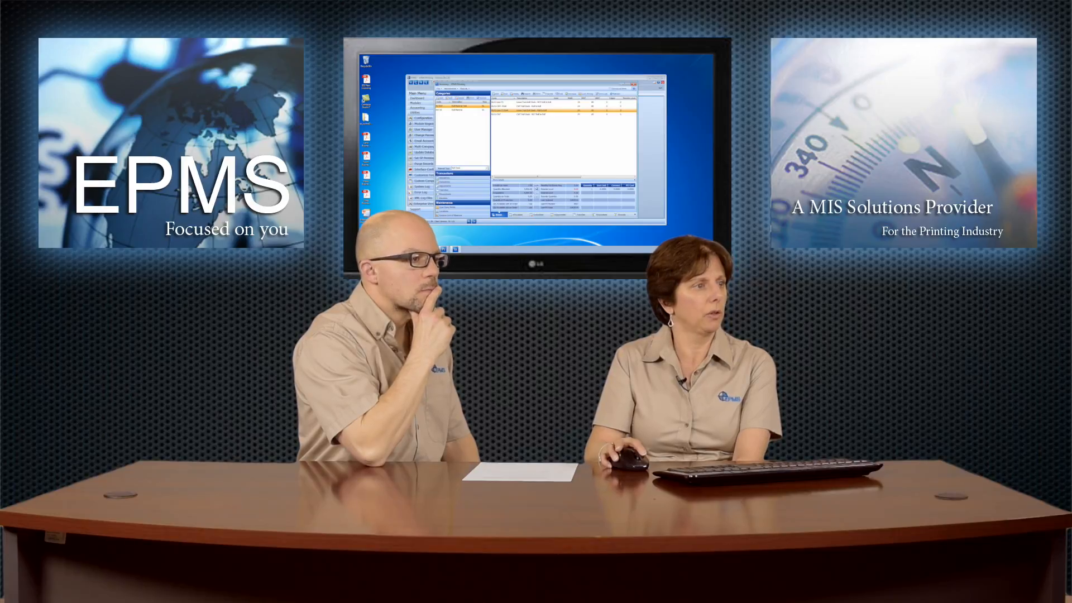
{"action": "left_click", "coordinate": [536, 187]}
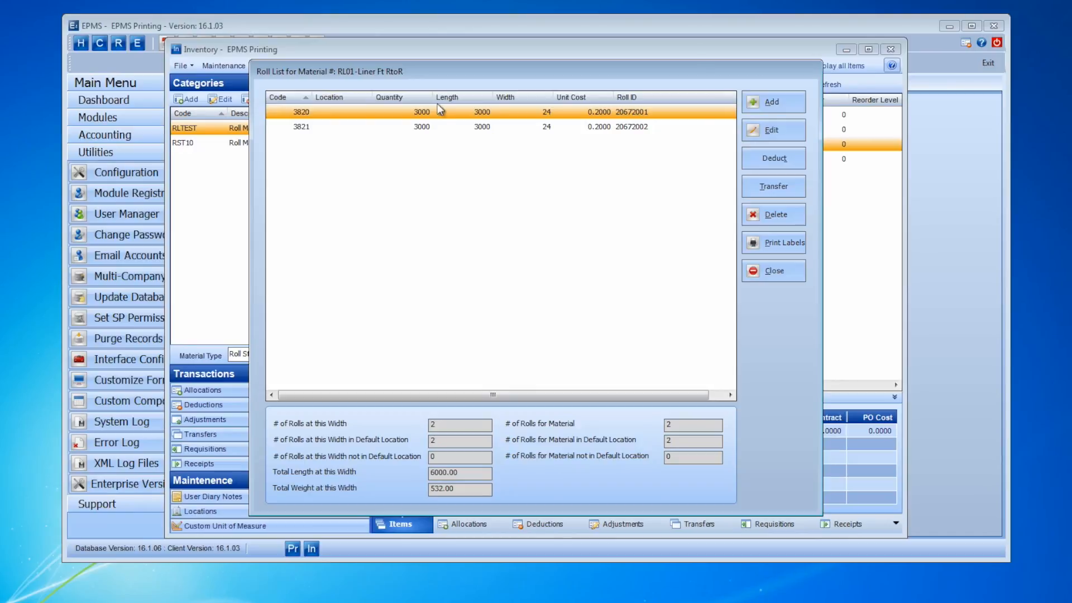
{"action": "left_click", "coordinate": [785, 268]}
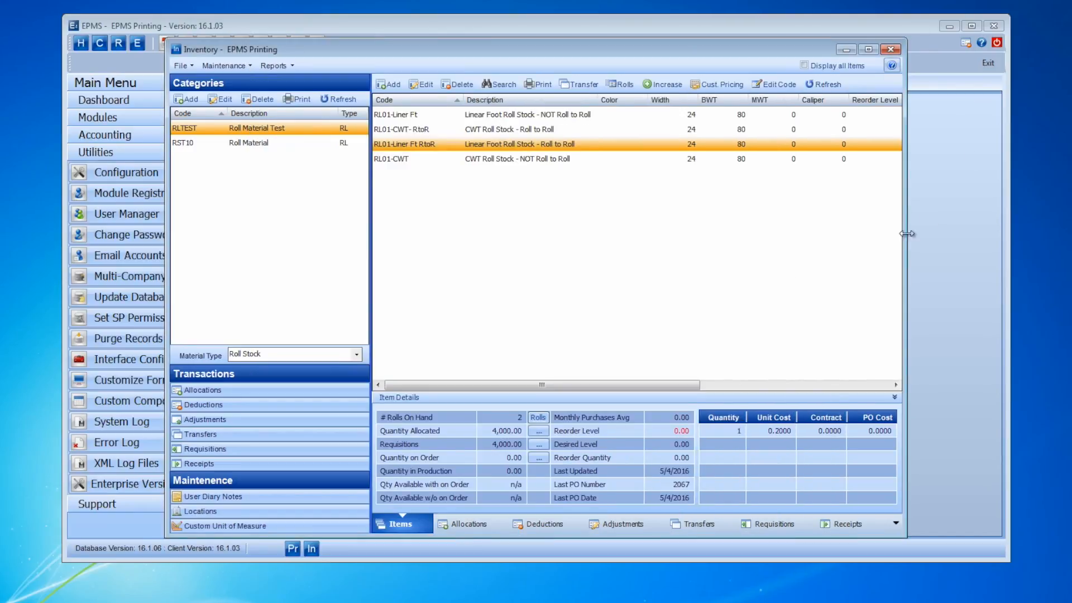
Return to the purchase order receipts and receive the CWT Roll Stock - NOT Roll to Roll item, quantity 500.
{"action": "left_click", "coordinate": [292, 548]}
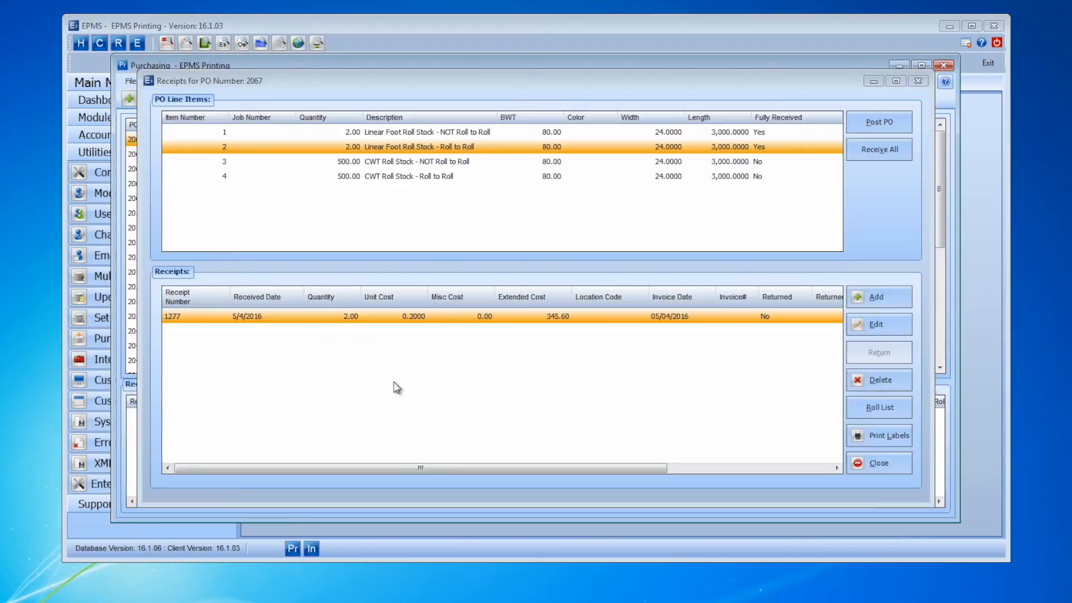
{"action": "left_click", "coordinate": [425, 162]}
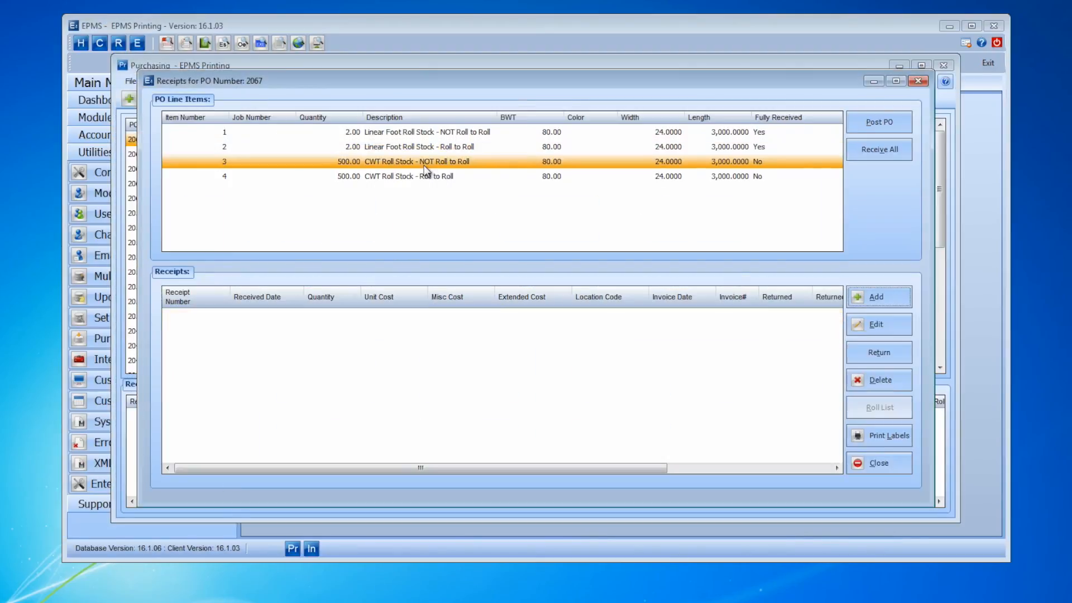
{"action": "left_click", "coordinate": [876, 297]}
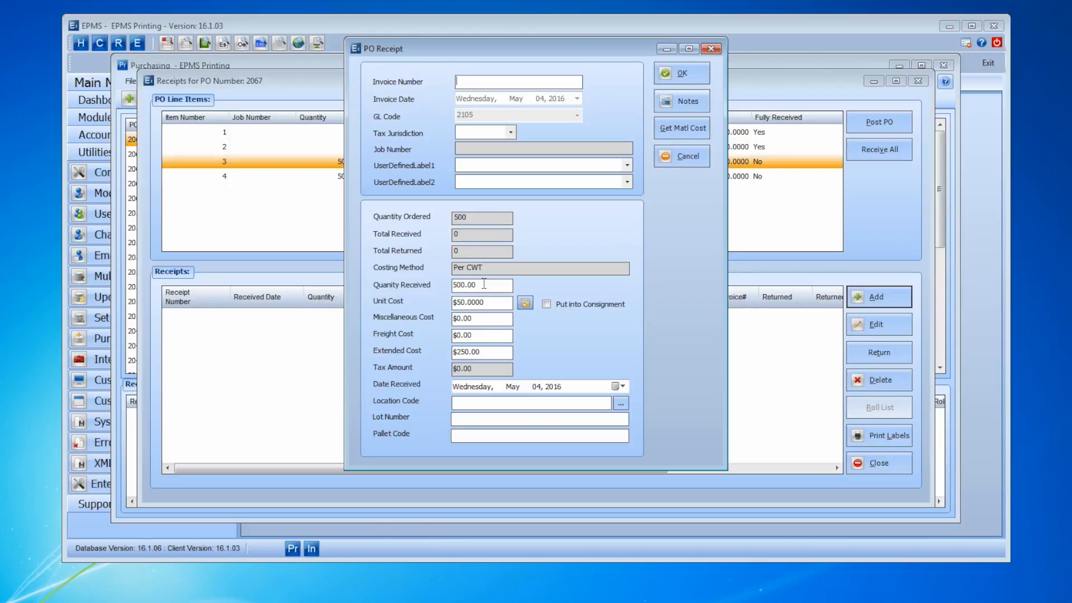
{"action": "left_click", "coordinate": [680, 74]}
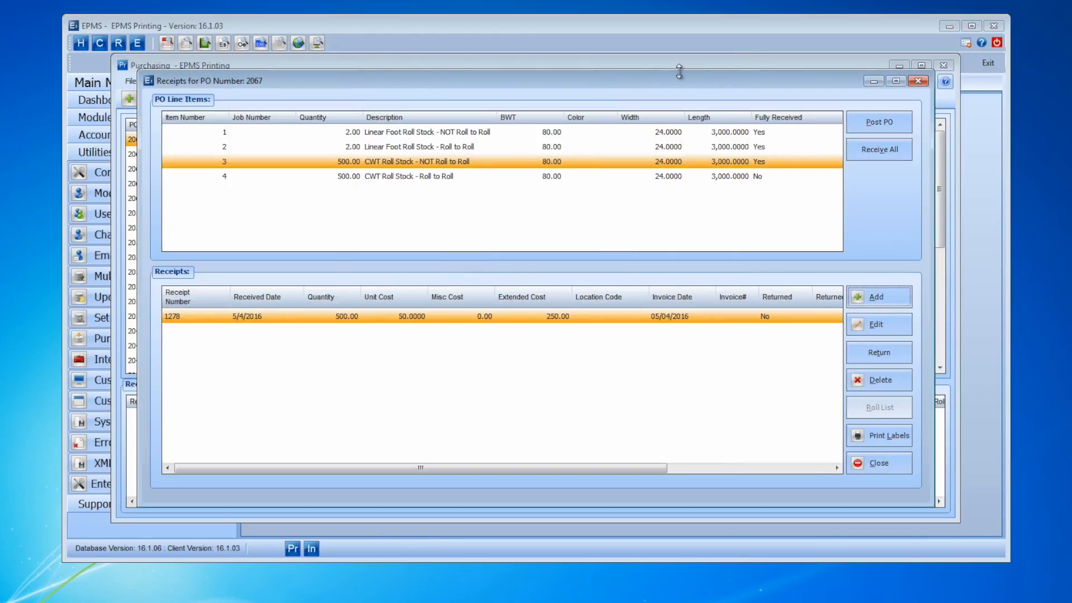
Receive the CWT Roll Stock - Roll to Roll item as two separate rolls with a quantity received of 250 each.
{"action": "left_click", "coordinate": [378, 176]}
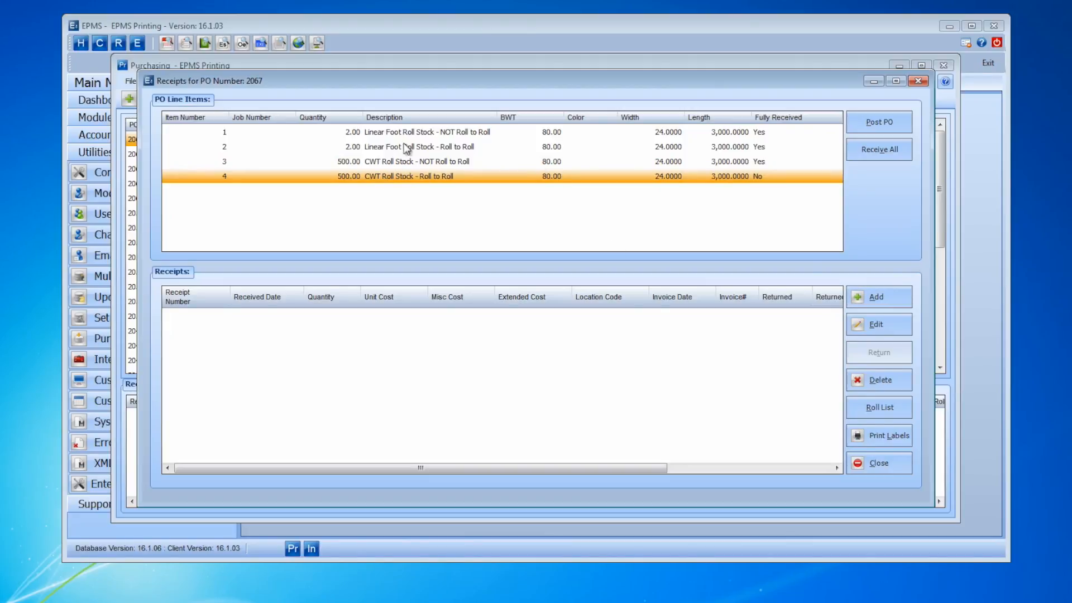
{"action": "left_click", "coordinate": [890, 300]}
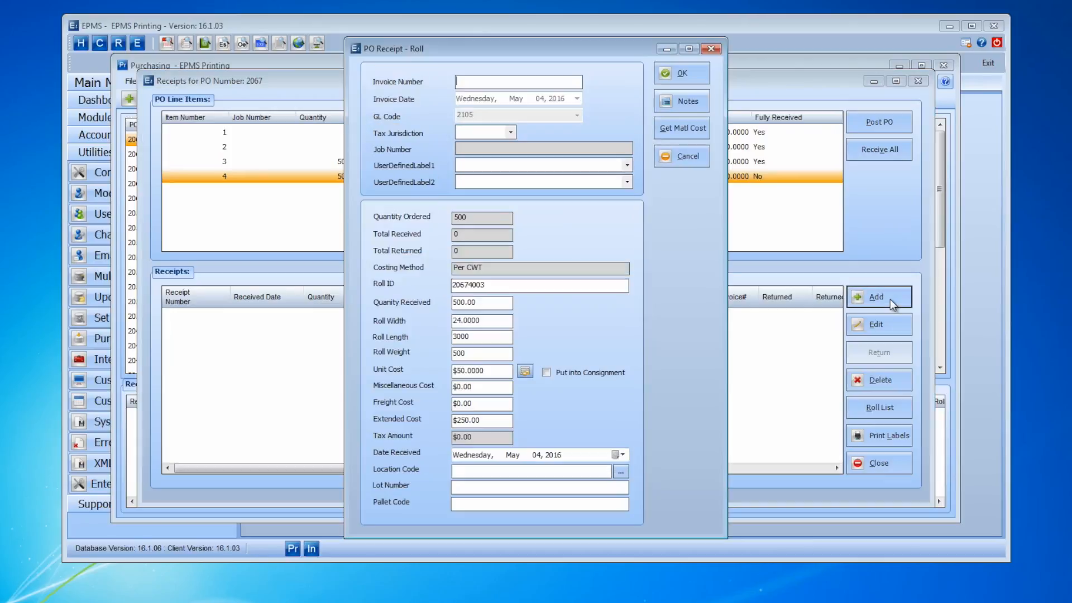
{"action": "double_click", "coordinate": [483, 302]}
{"action": "type", "text": "250"}
{"action": "left_click", "coordinate": [690, 75]}
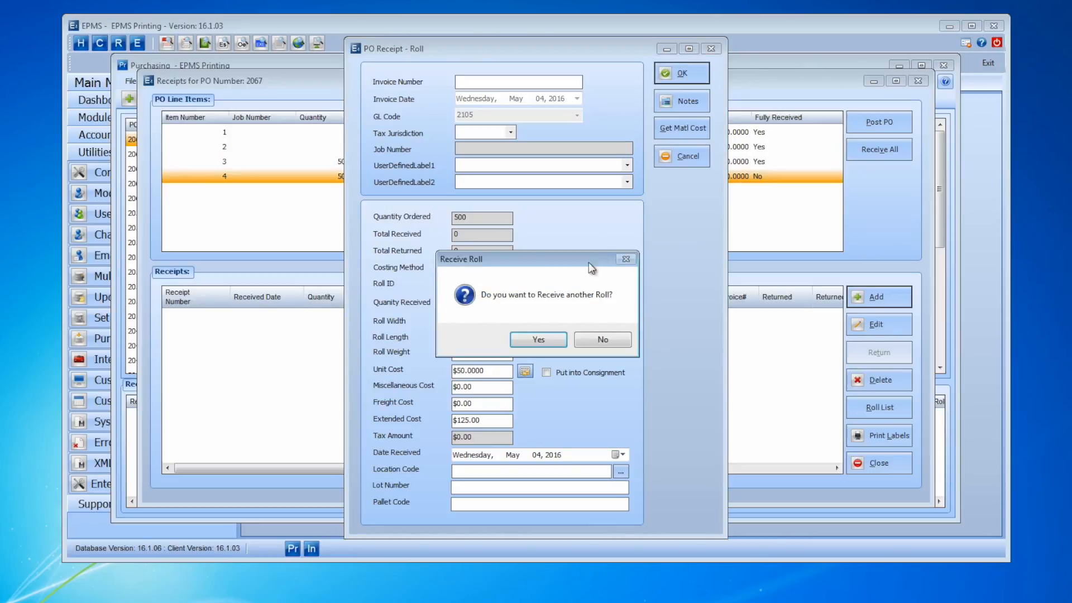
{"action": "left_click", "coordinate": [538, 340]}
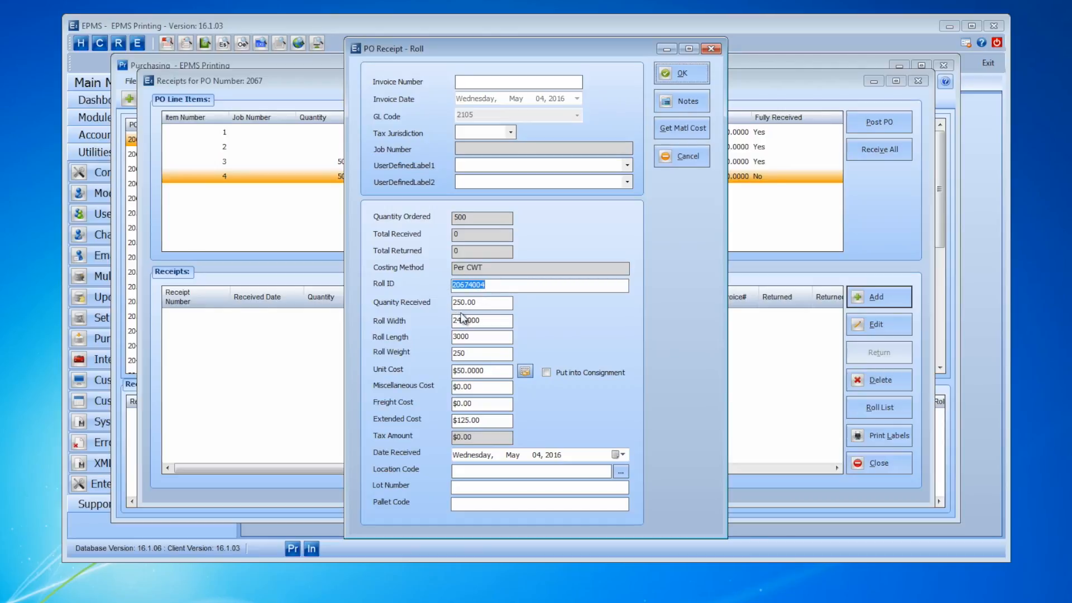
{"action": "left_click", "coordinate": [692, 75]}
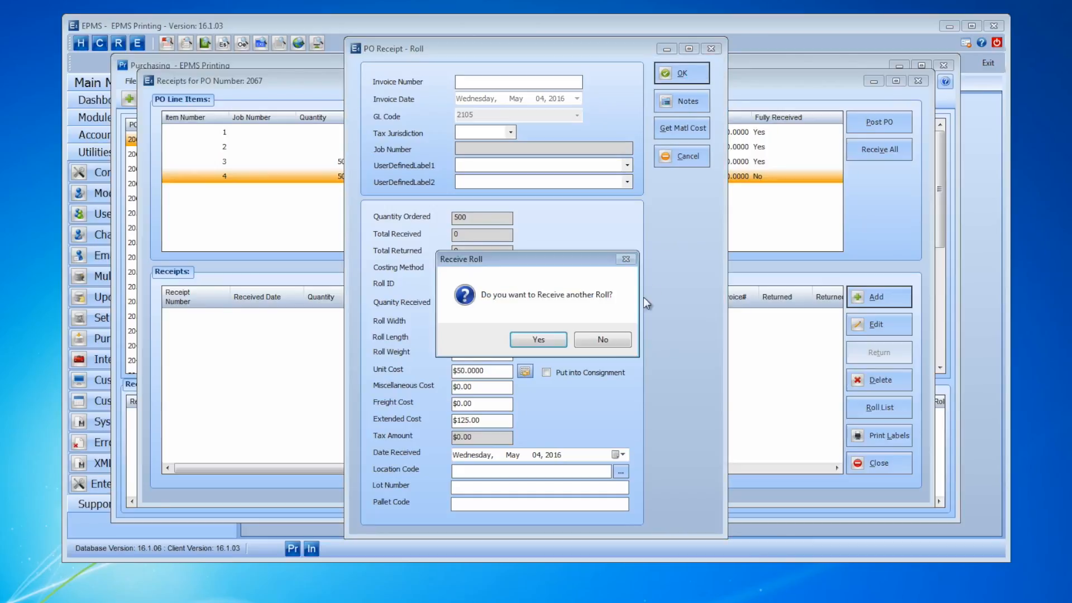
{"action": "left_click", "coordinate": [614, 342]}
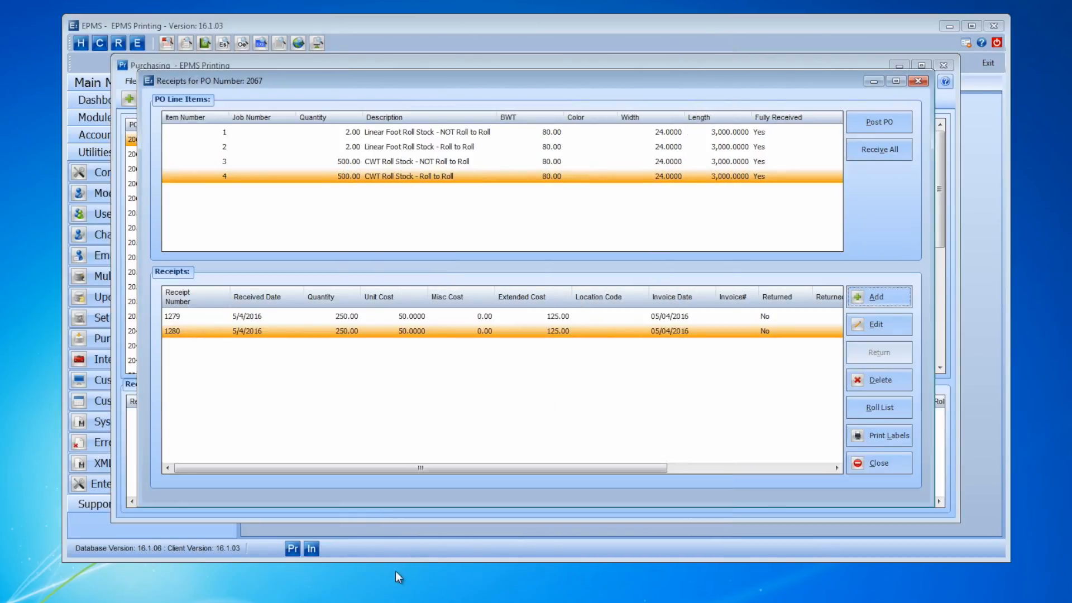
Switch to Inventory and examine the roll list for RL01-CWT- RtoR and the quantities on hand for RL01-CWT.
{"action": "left_click", "coordinate": [311, 548]}
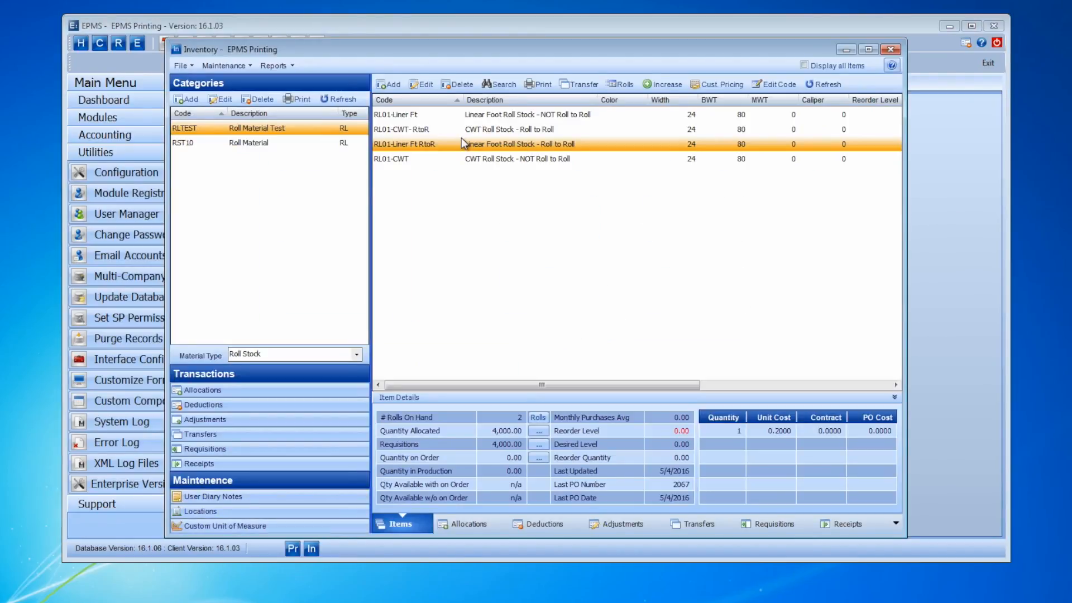
{"action": "left_click", "coordinate": [480, 132]}
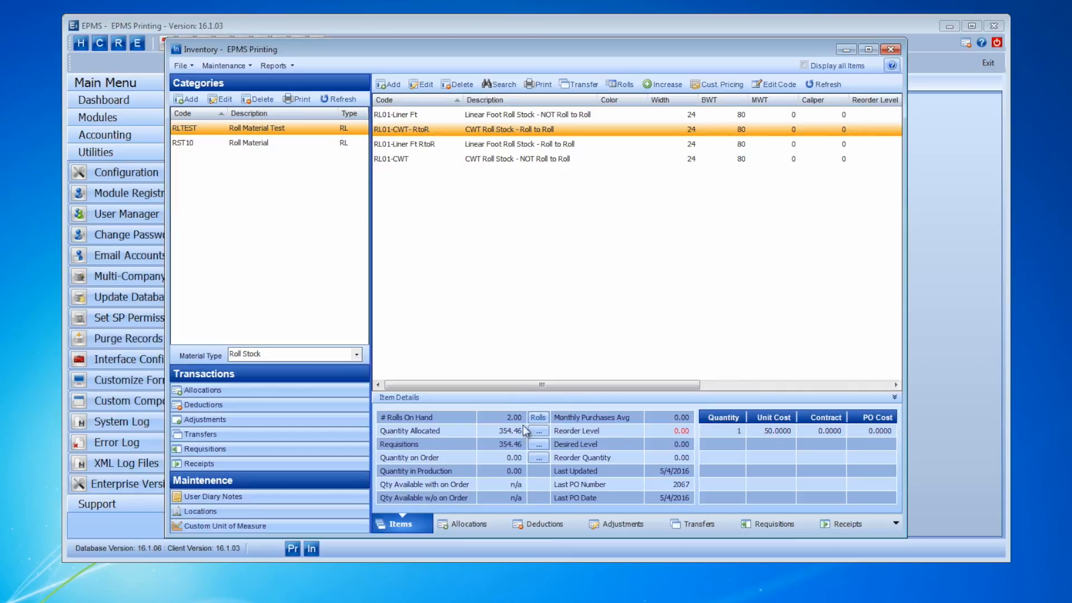
{"action": "left_click", "coordinate": [538, 416]}
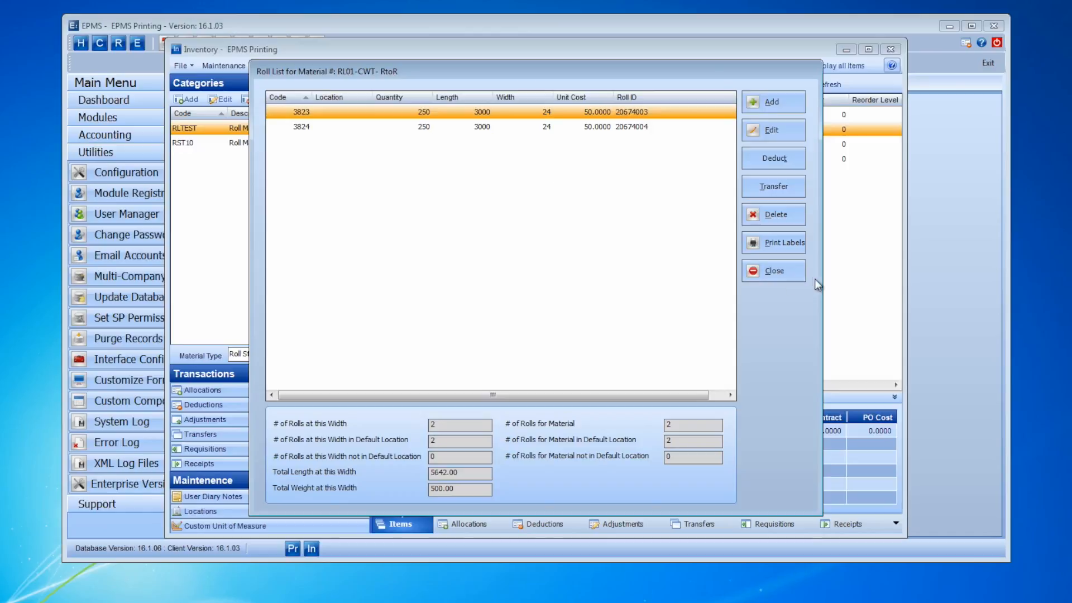
{"action": "left_click", "coordinate": [783, 270]}
{"action": "left_click", "coordinate": [521, 159]}
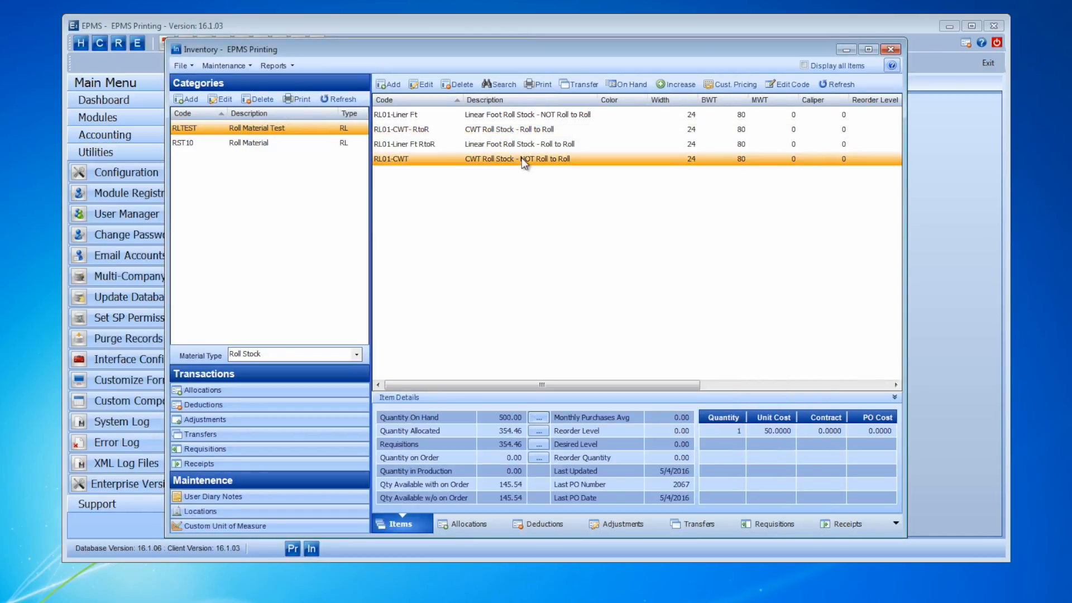
{"action": "left_click", "coordinate": [537, 418]}
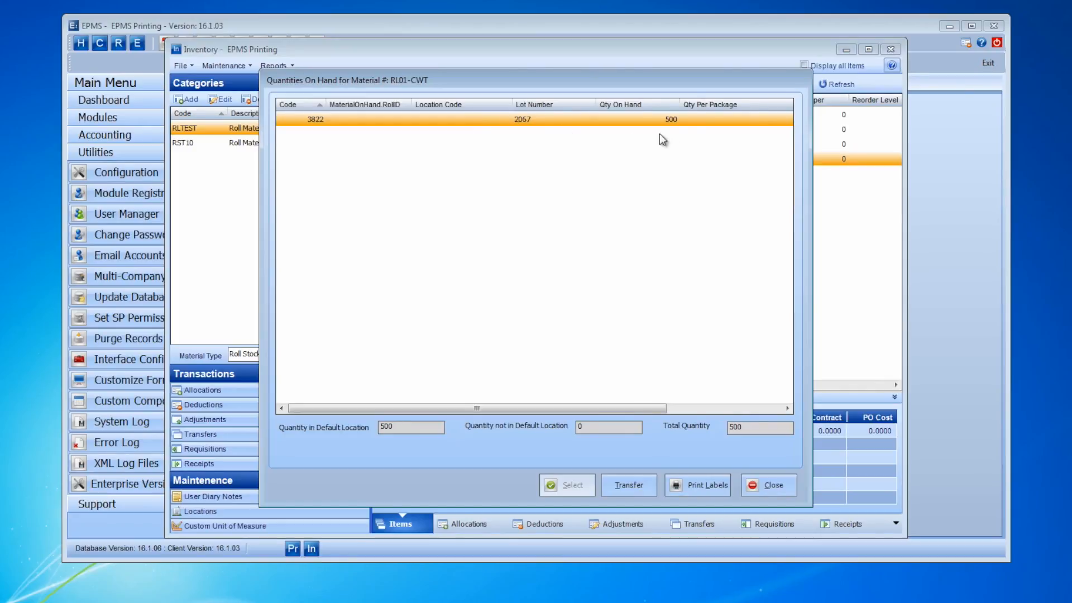